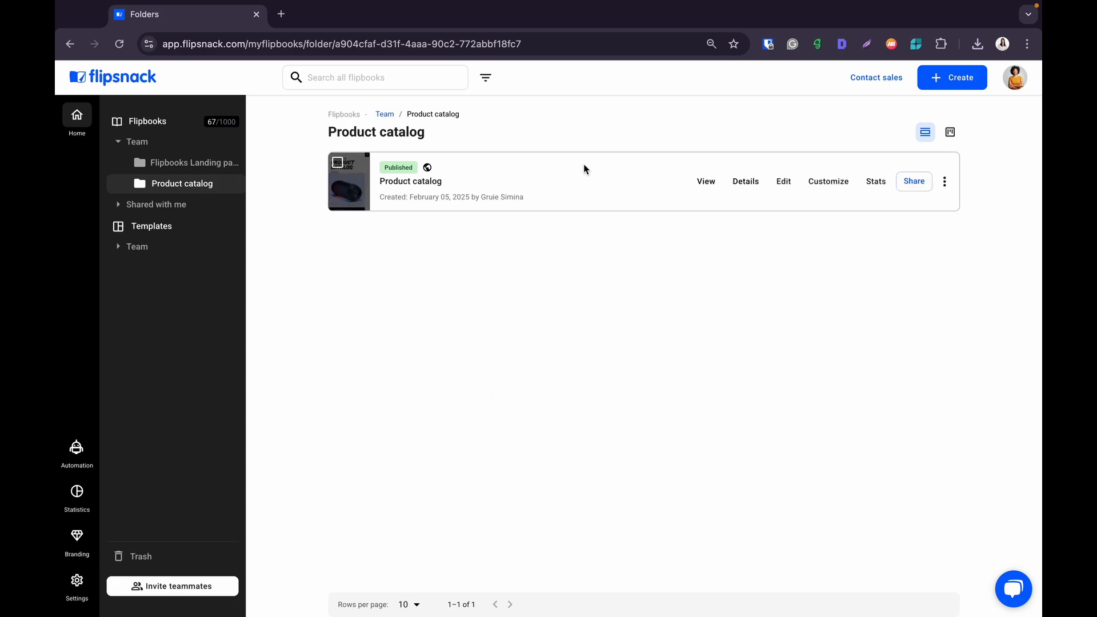
- Open the Product catalog flipbook in the editor, zoom in, and scroll to the Wireless Headphones page
click(784, 183)
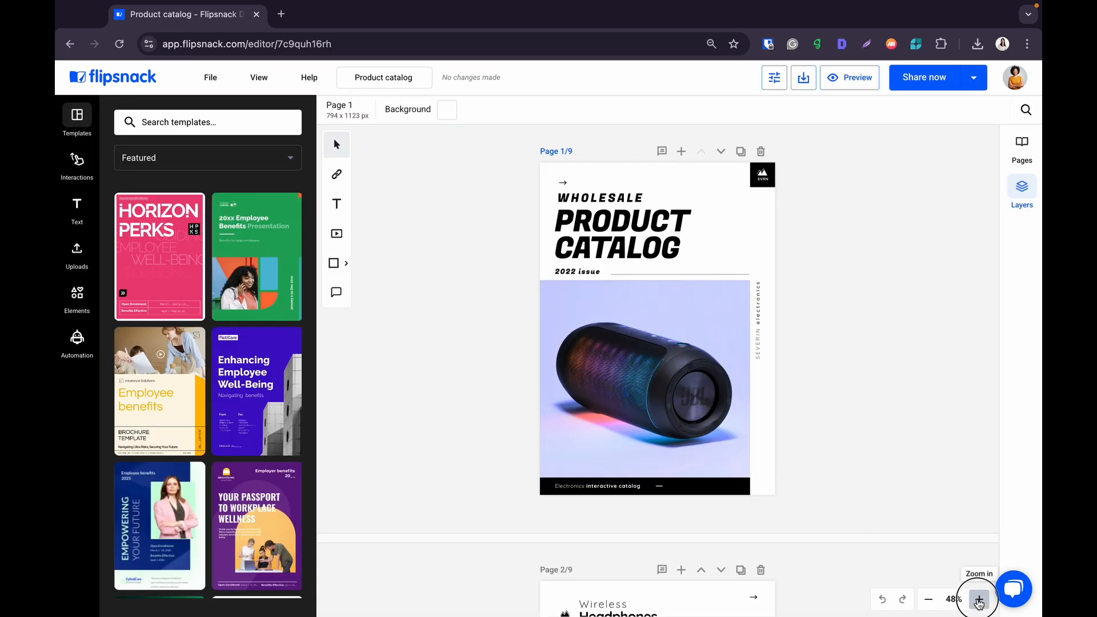
click(979, 599)
scroll(855, 416, down, 8)
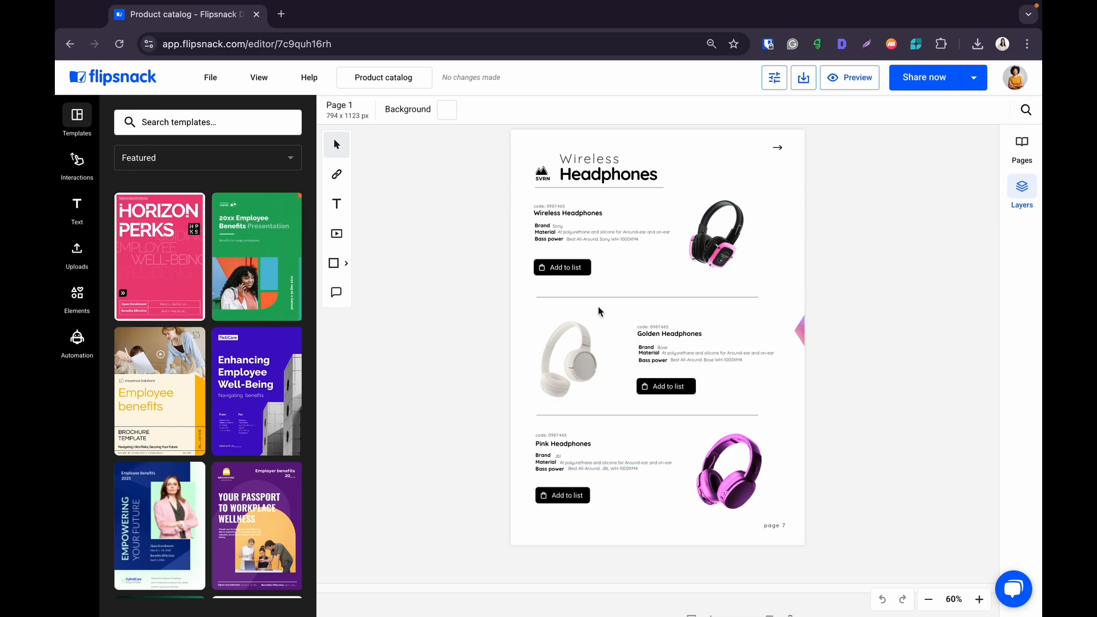
- Select the Wireless Headphones Add to list button and set the shop appearance to the heart wishlist
click(577, 275)
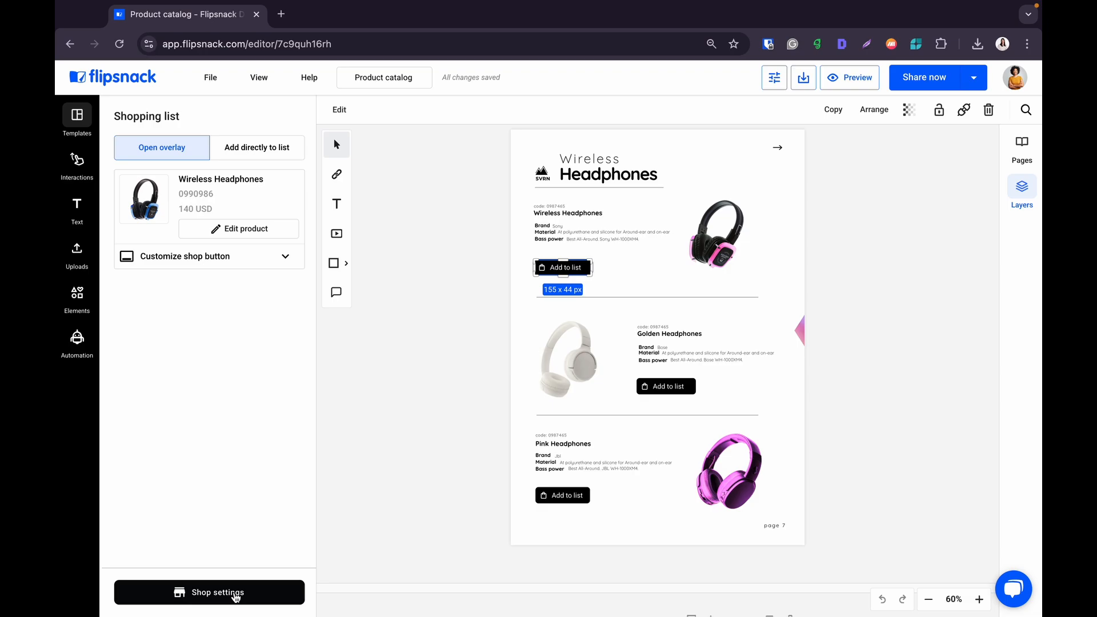
click(236, 594)
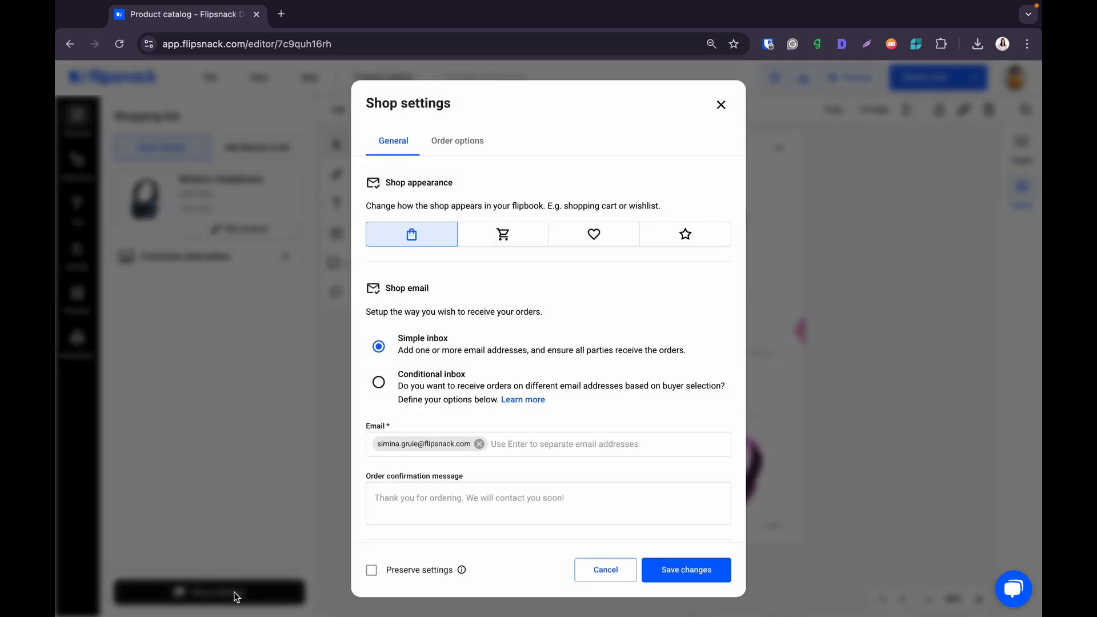
scroll(615, 326, down, 1)
scroll(615, 324, up, 1)
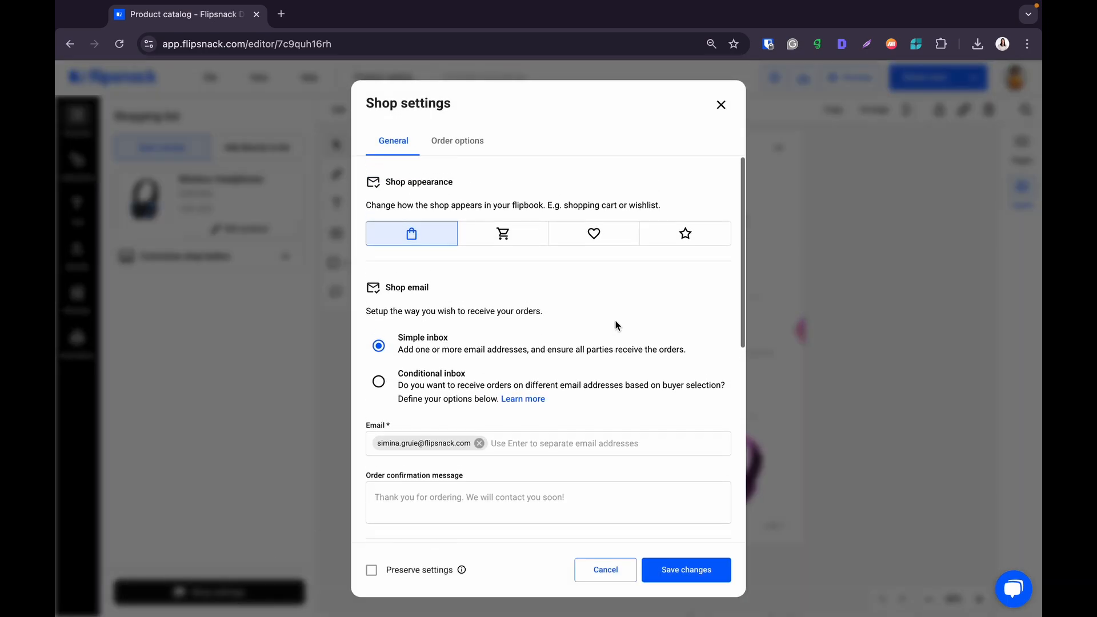
click(517, 249)
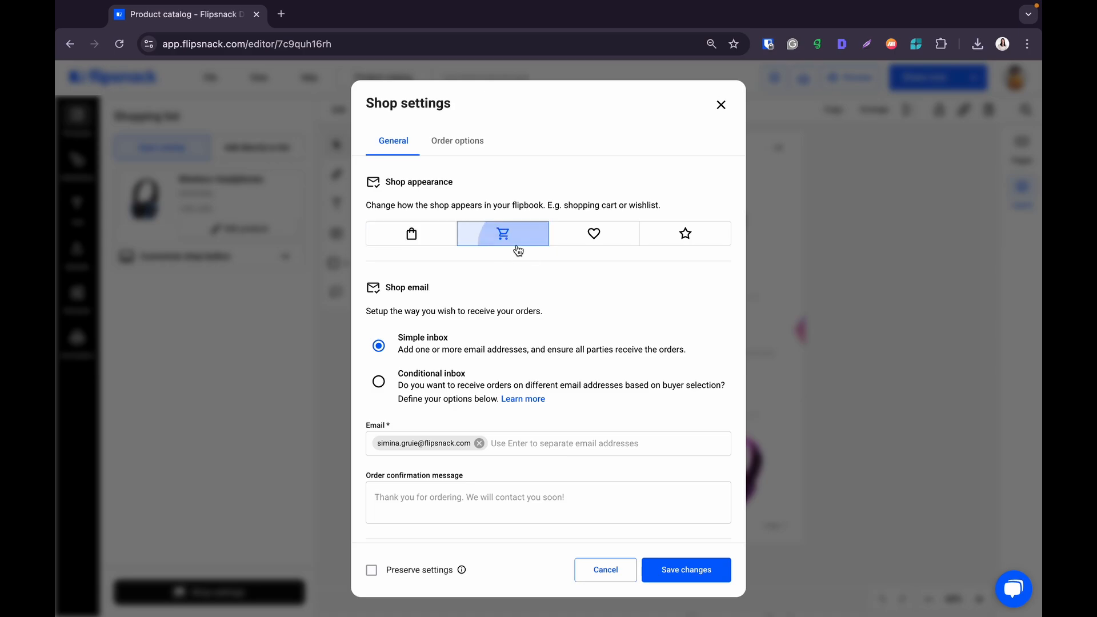
click(584, 241)
click(658, 242)
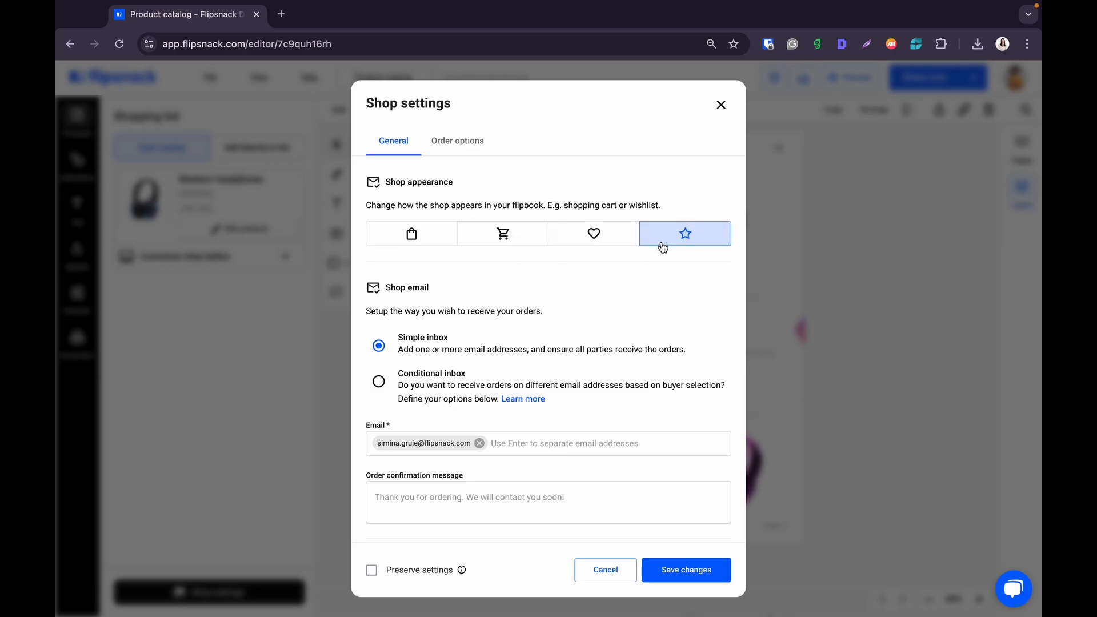
click(622, 235)
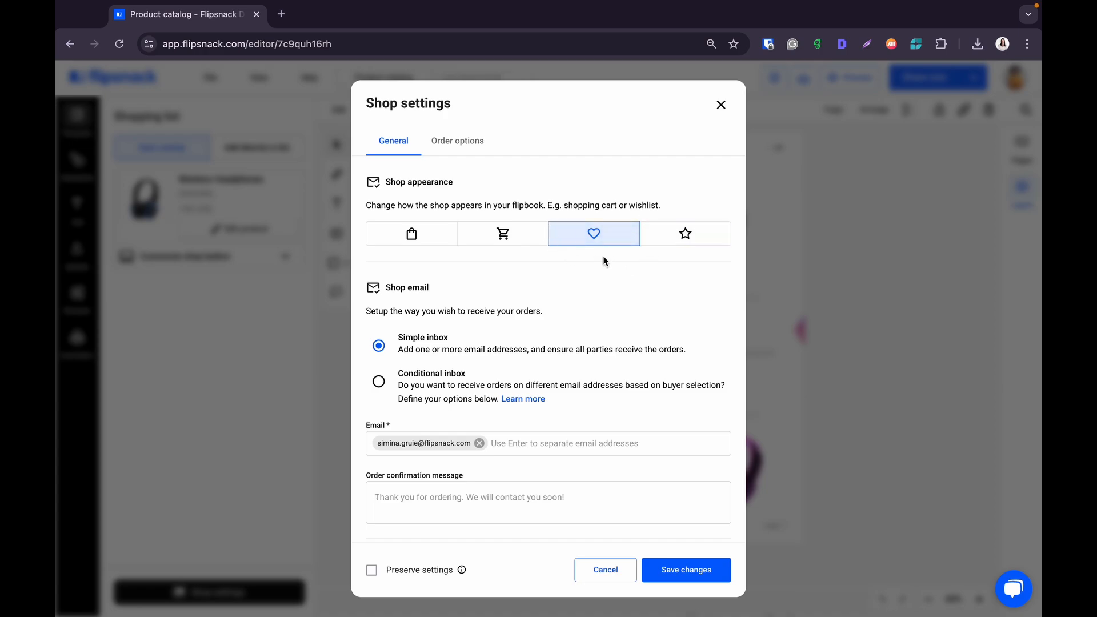
- Replace the default order confirmation message with "Thank you for your order!"
scroll(598, 321, down, 3)
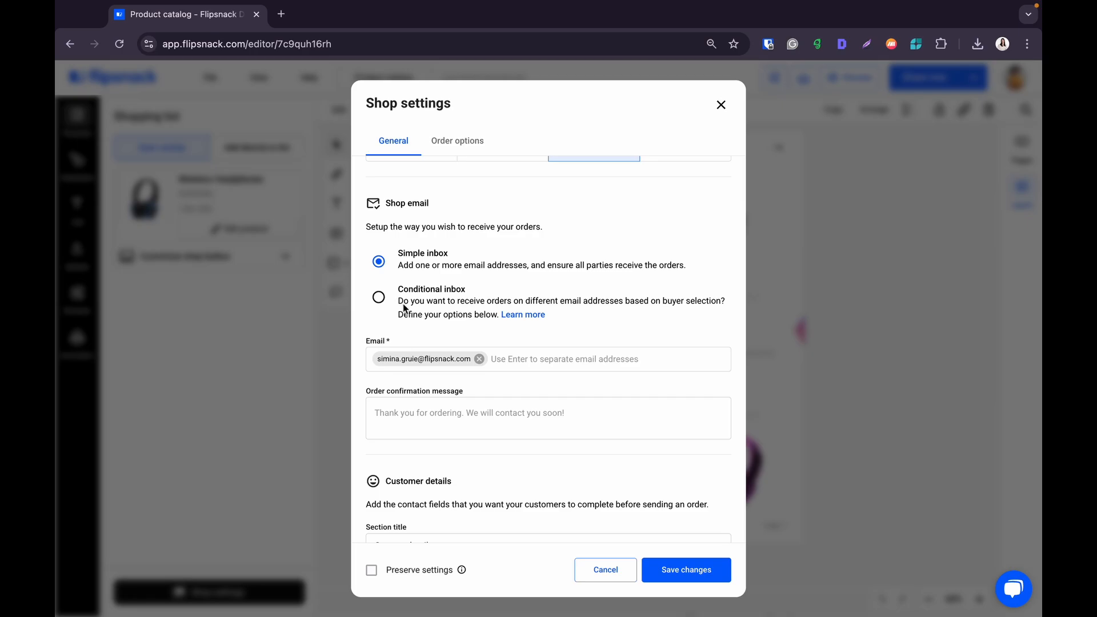
scroll(403, 308, down, 1)
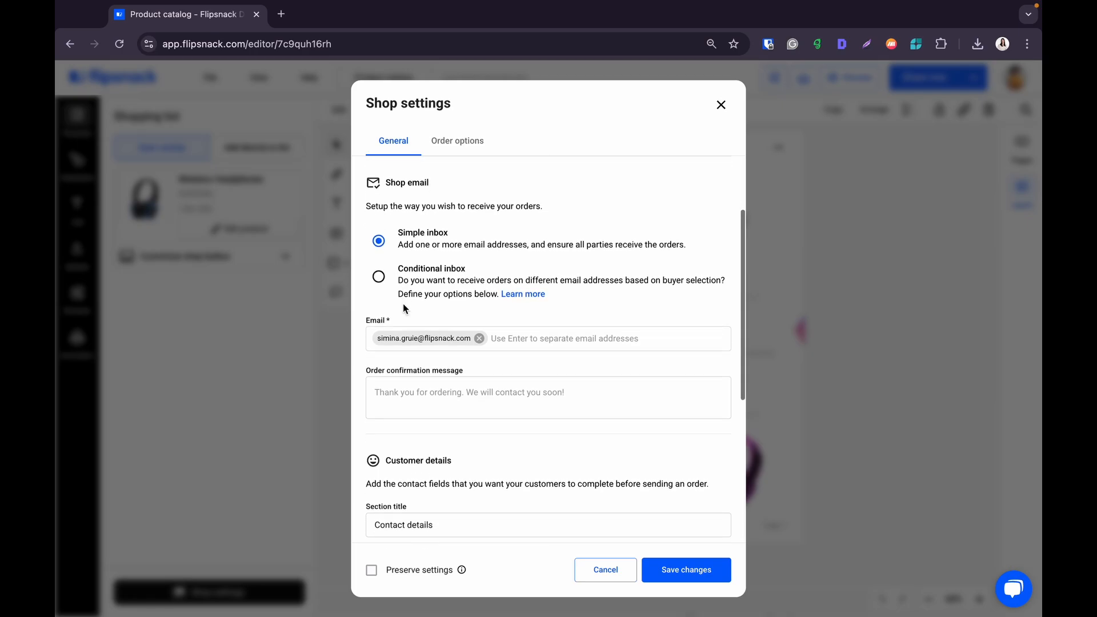
scroll(402, 303, down, 2)
click(411, 349)
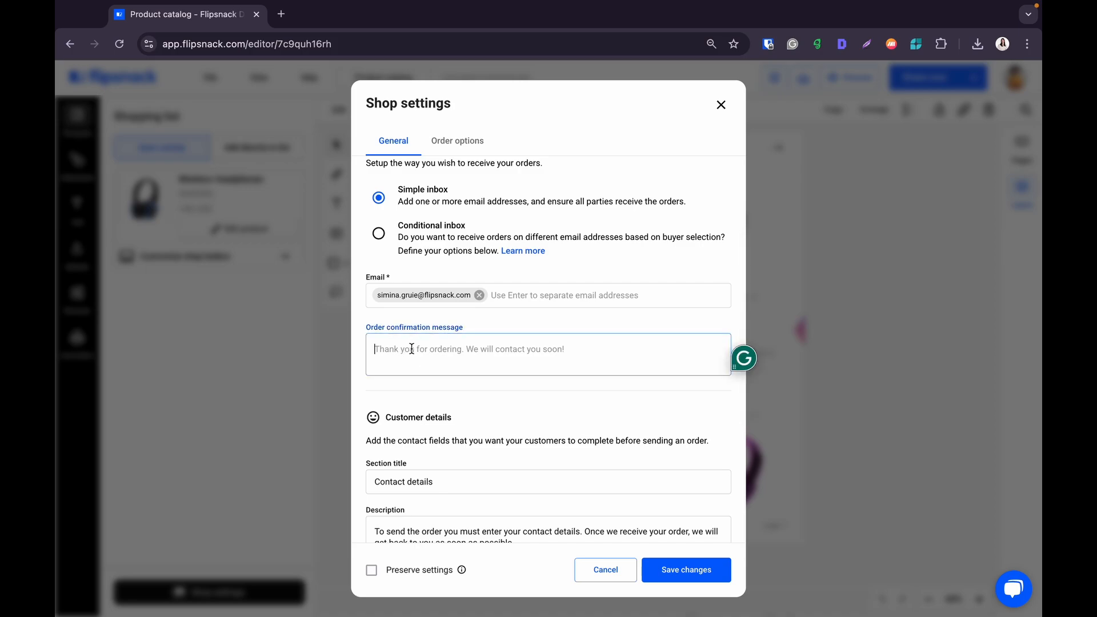
text(Tha)
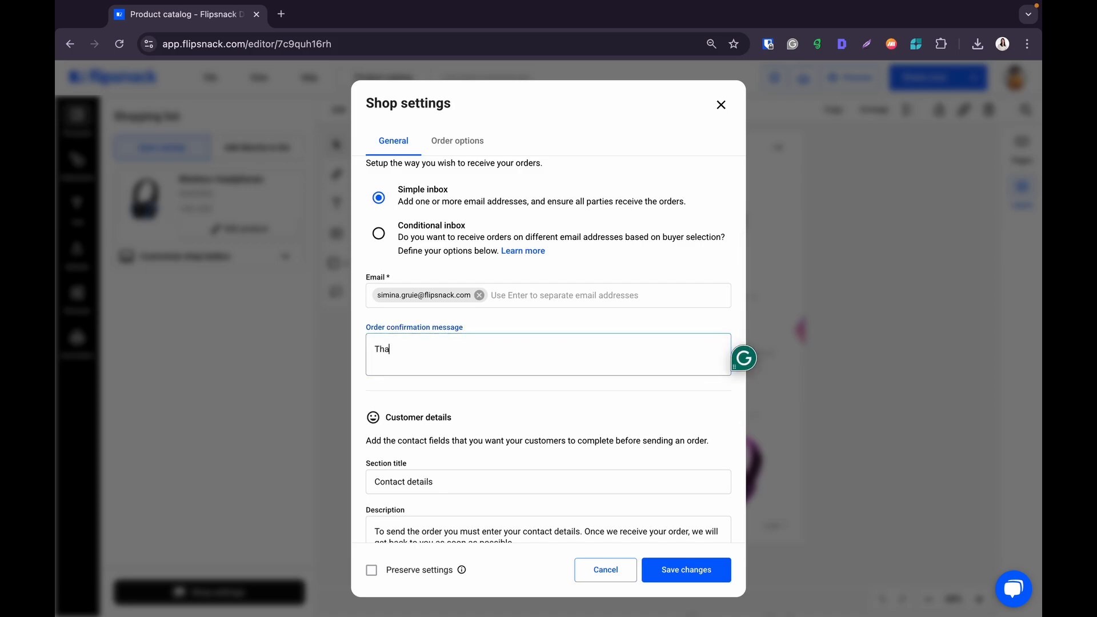
text(nk you for your order)
text(!)
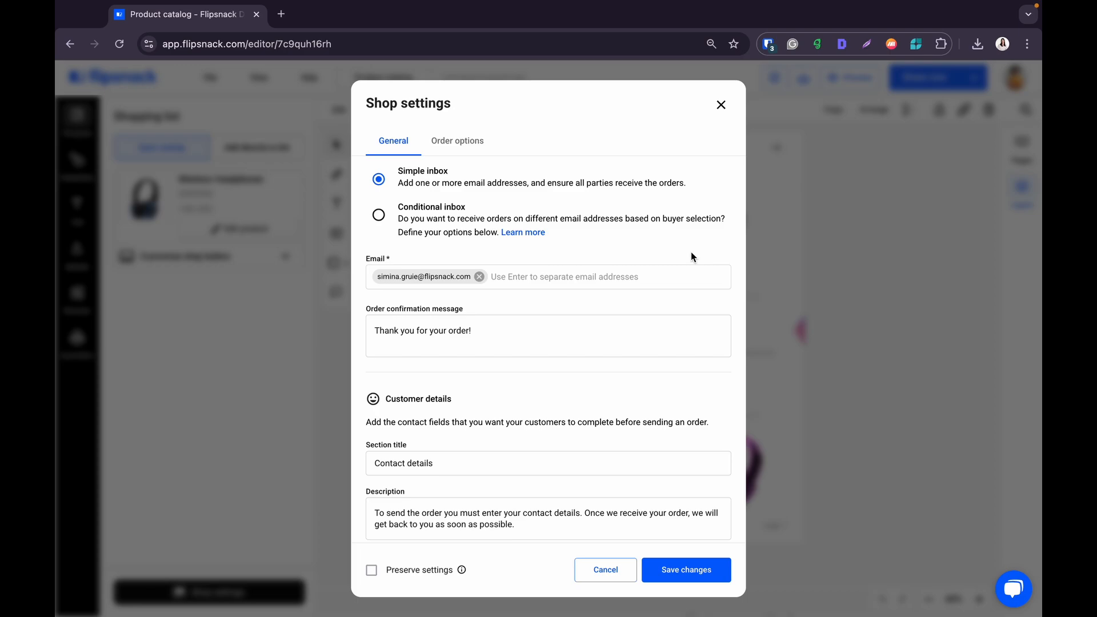
- Switch to a Conditional inbox and set the buyer prompt to "Select location"
click(378, 216)
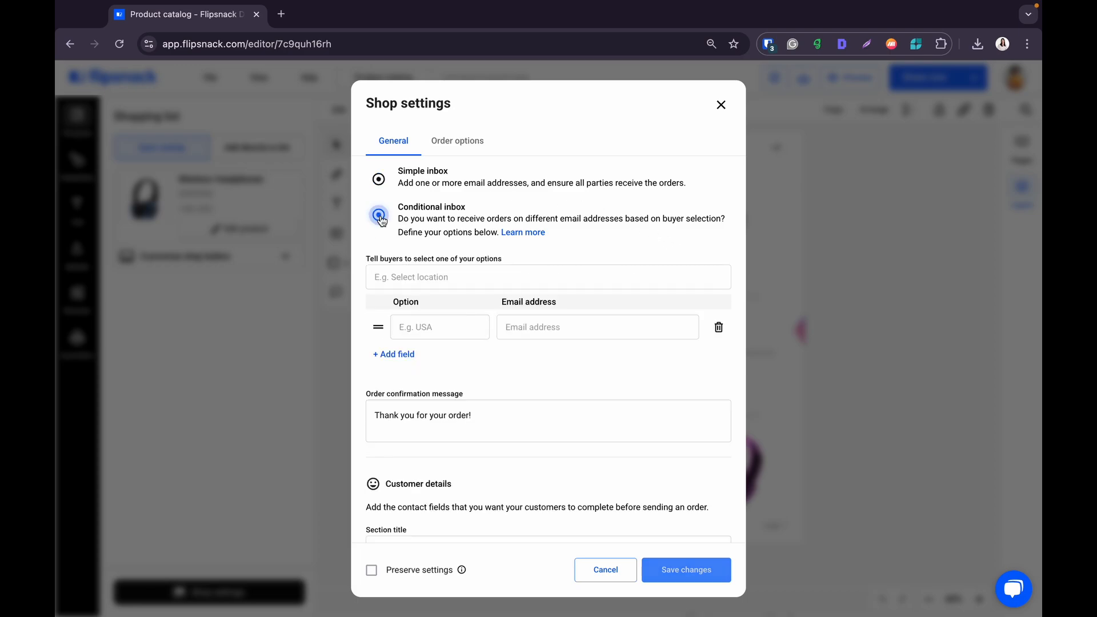
click(410, 274)
text(Select location)
click(558, 259)
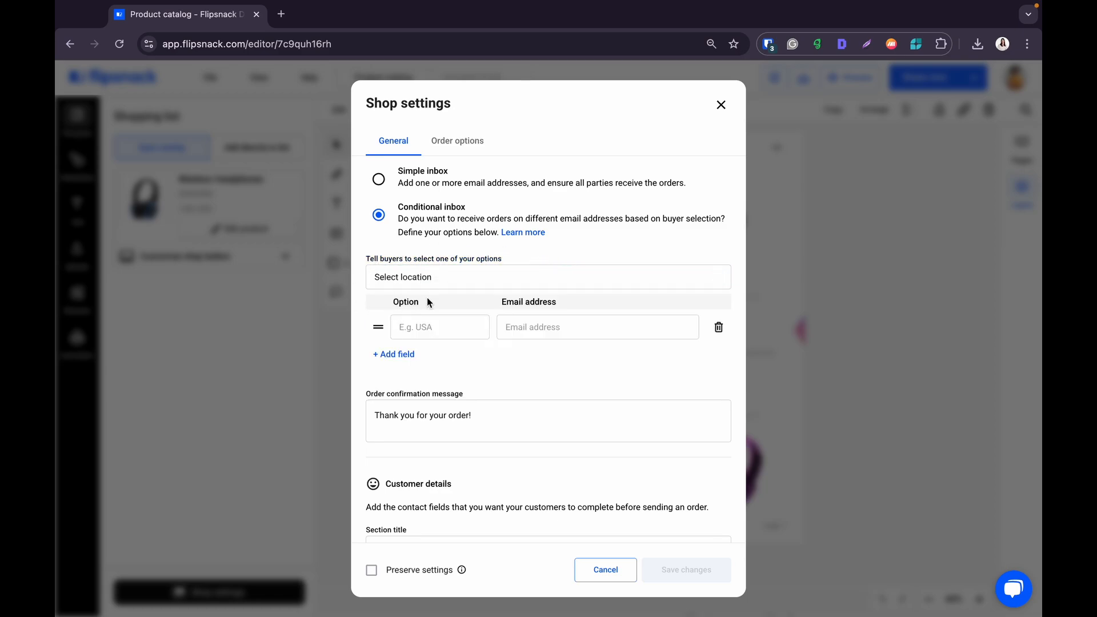
- Add North America, Europe and Asia as the location options
click(456, 330)
click(465, 360)
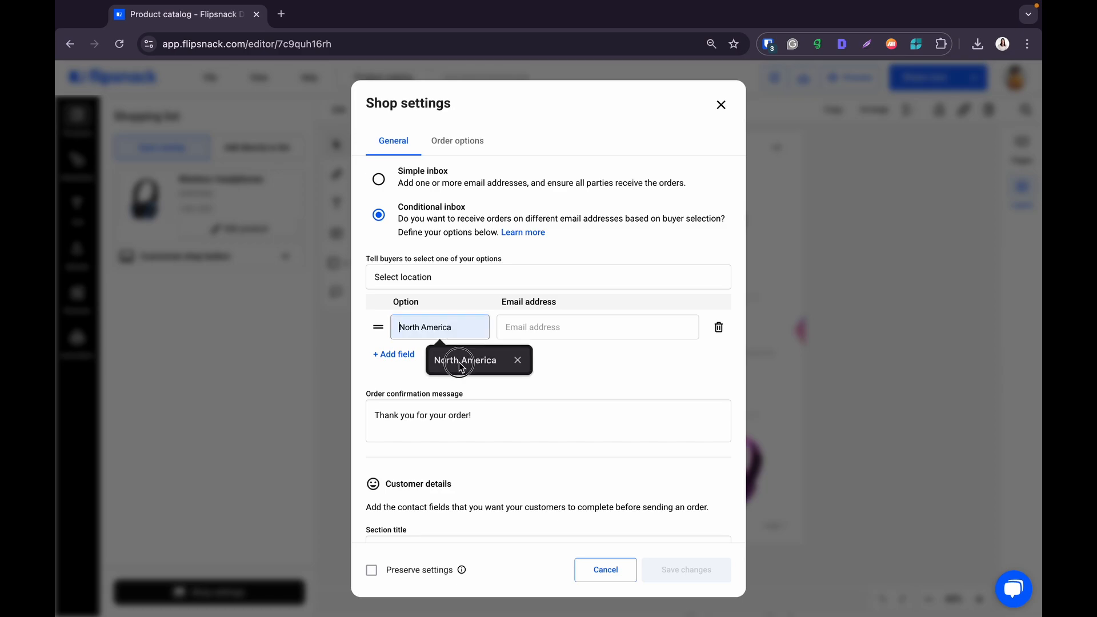
click(378, 356)
click(403, 360)
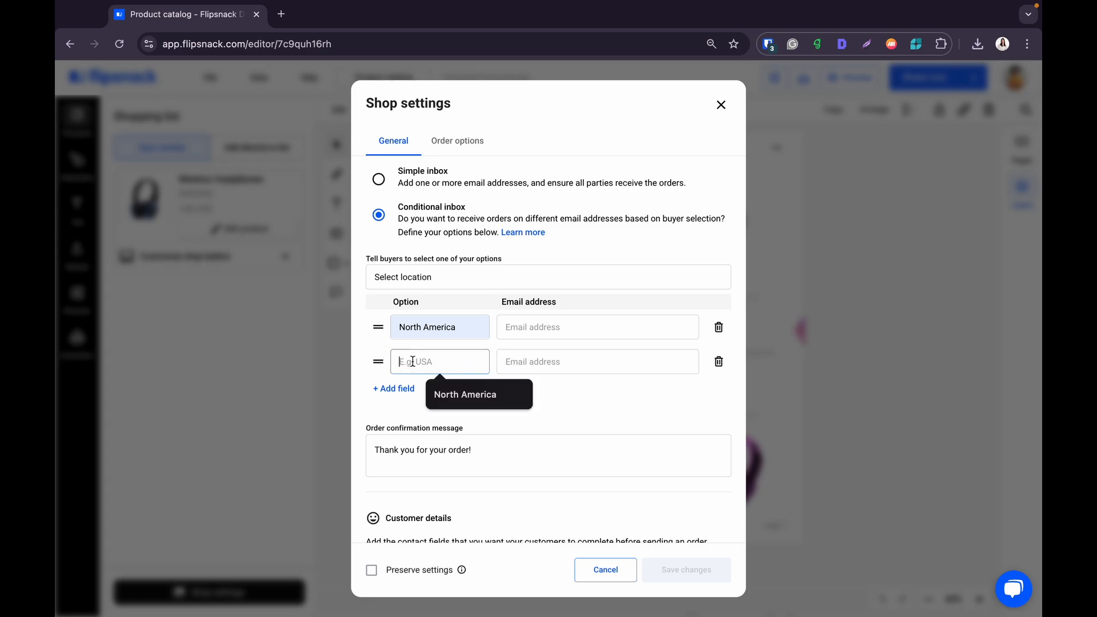
text(E)
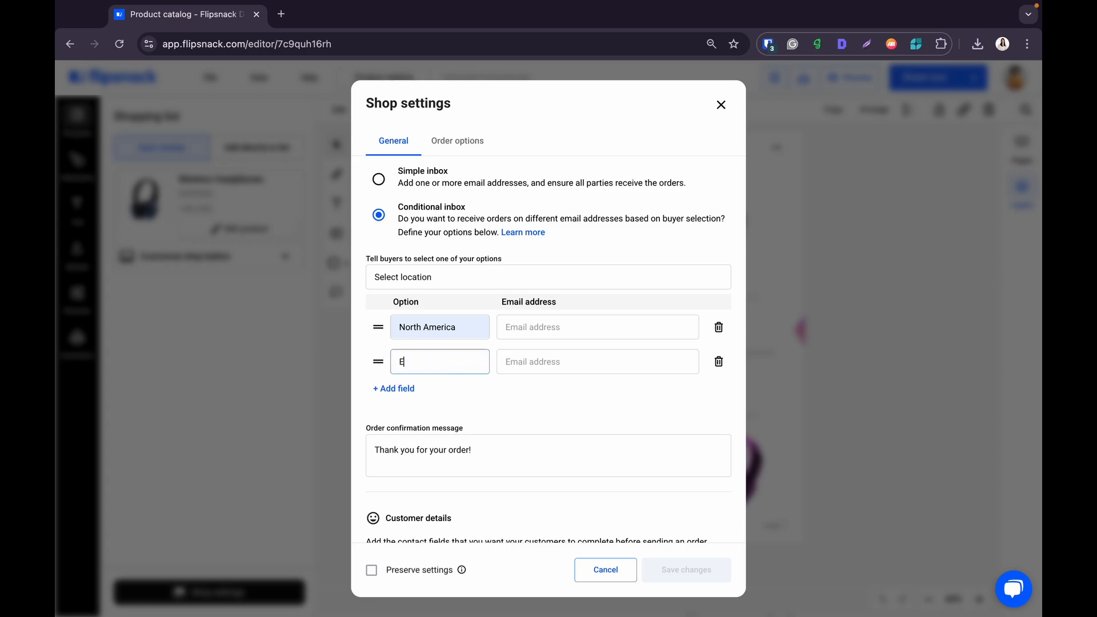
text(urope)
click(406, 389)
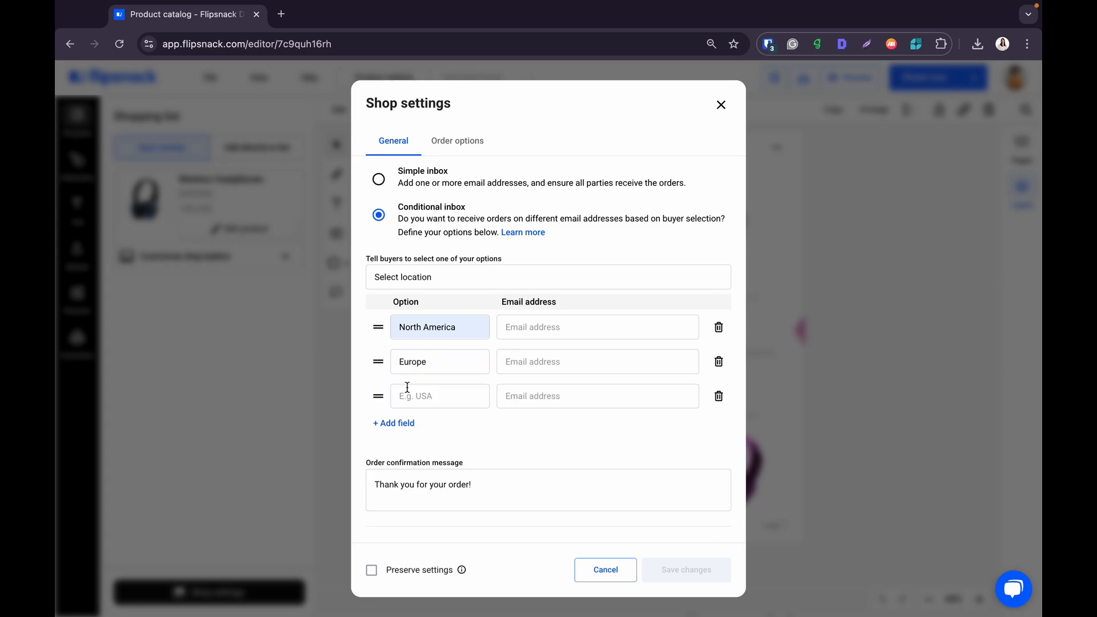
click(435, 394)
text(Asia)
- Start the email addresses for each location: northamerica@, eur and asi
click(589, 323)
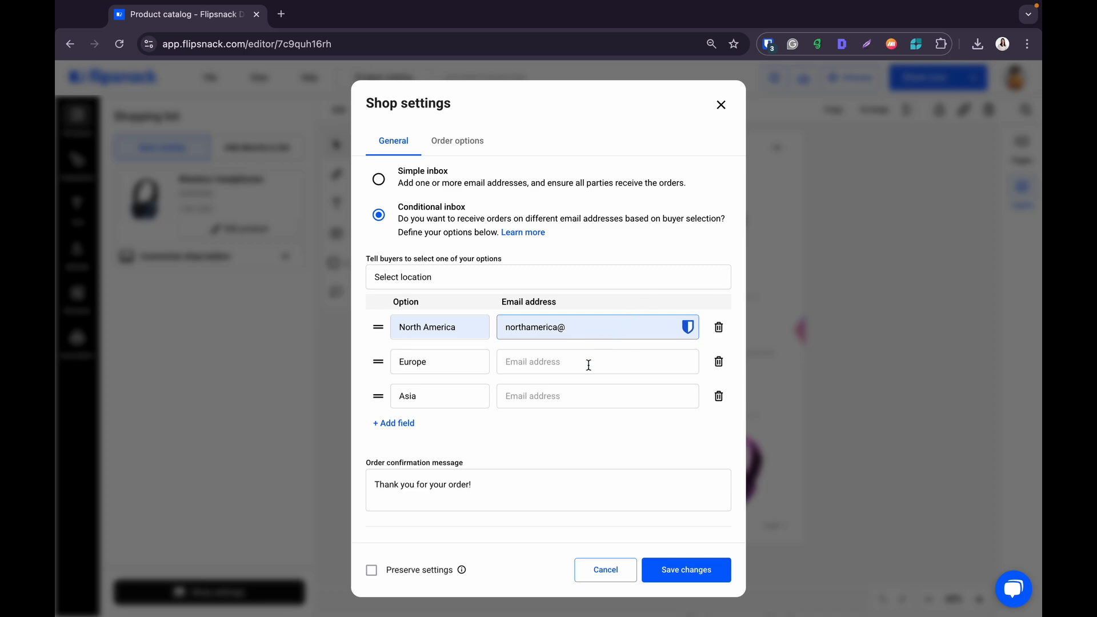
click(588, 365)
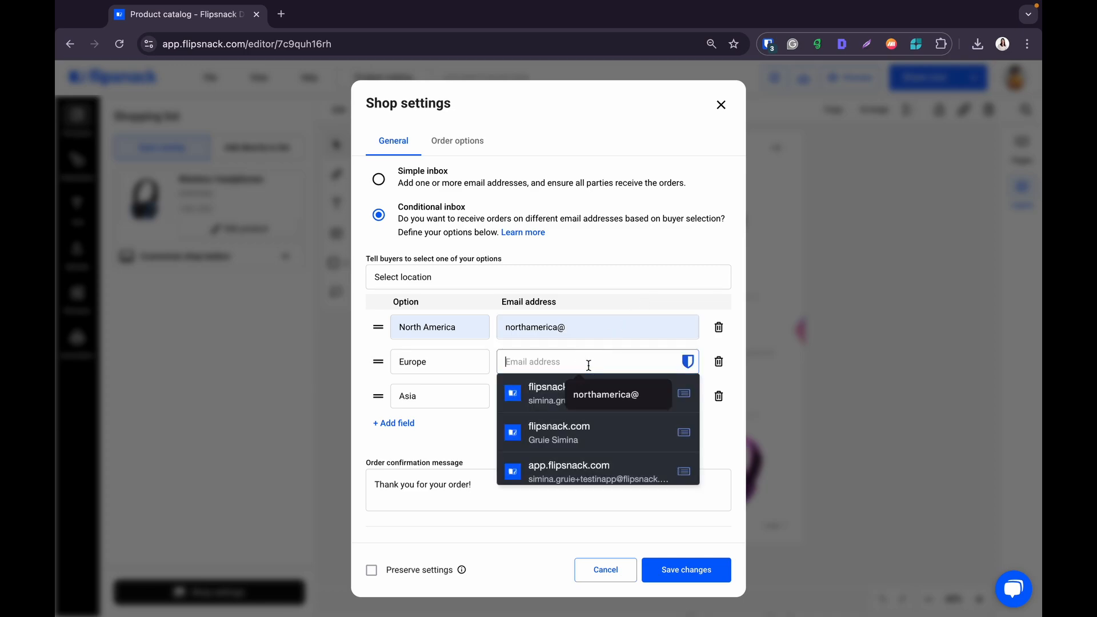
text(europe@)
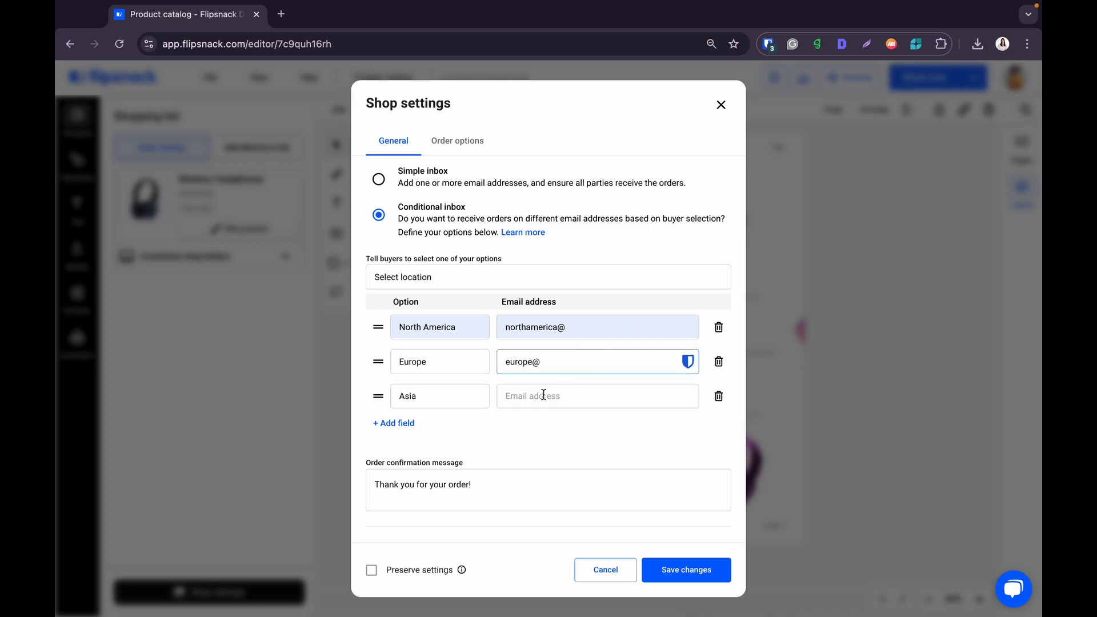
click(543, 394)
text(asia@)
click(550, 415)
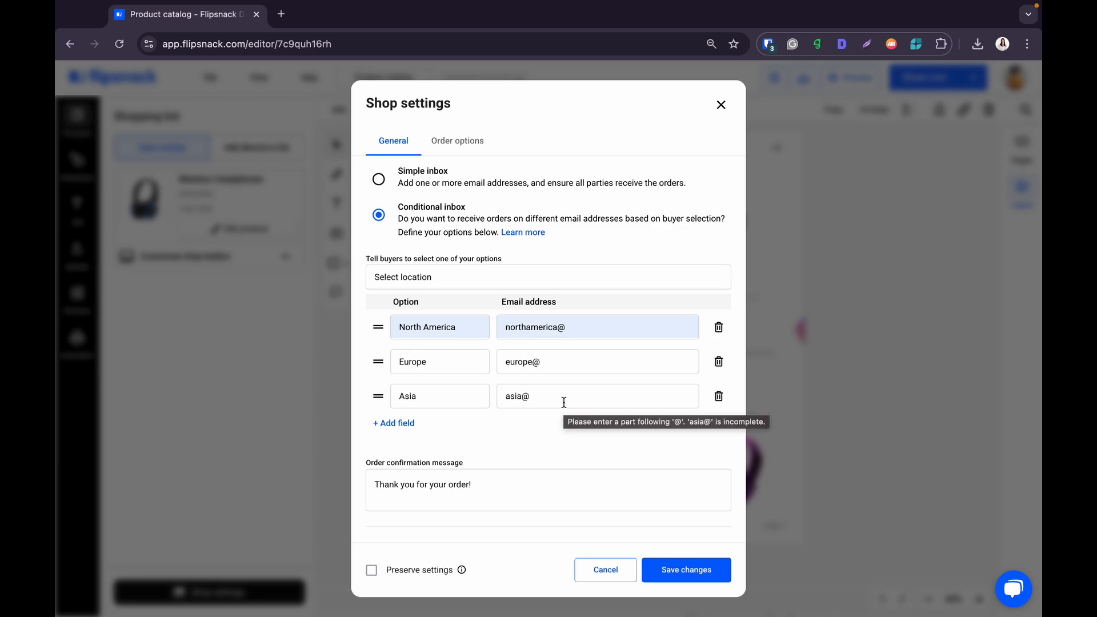
- Add Full name, Phone number and Website fields to the customer contact form
scroll(556, 451, down, 2)
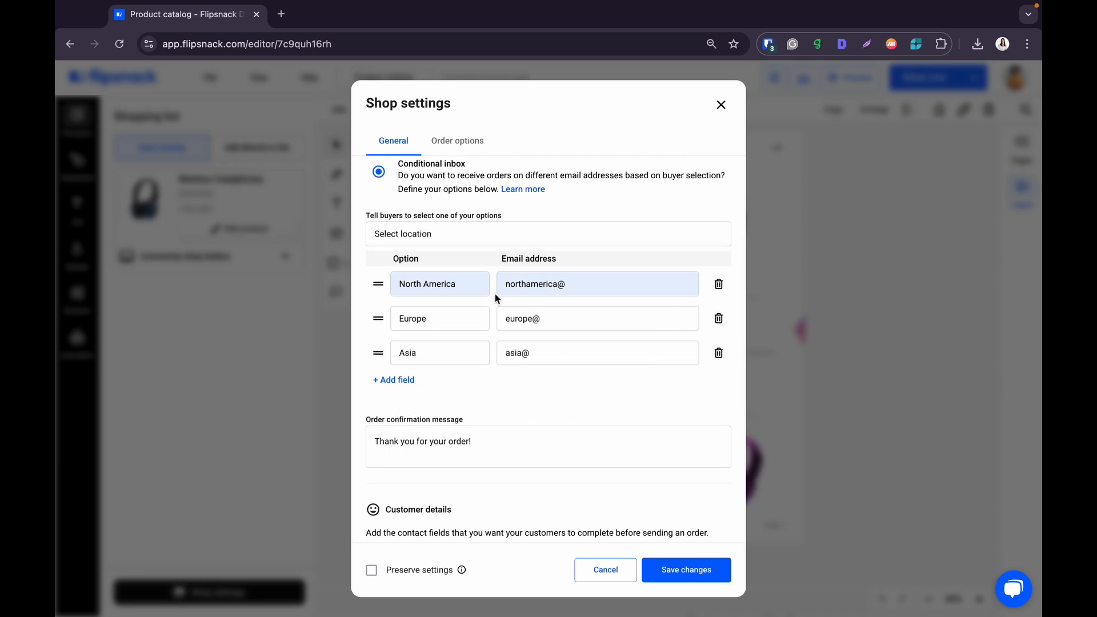
scroll(560, 413, down, 5)
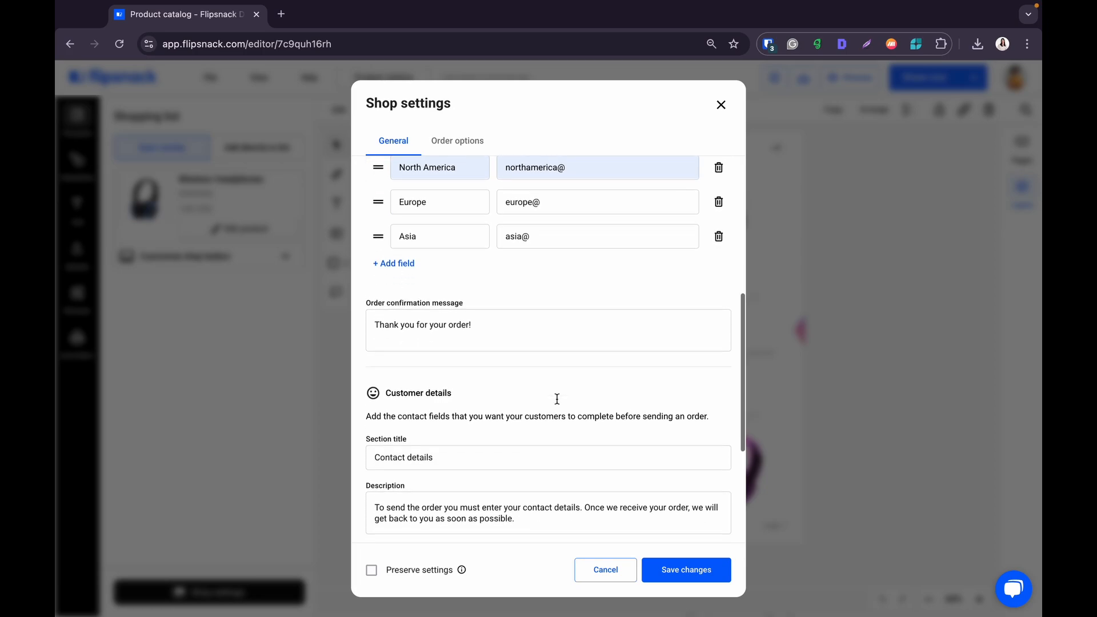
scroll(557, 398, down, 1)
scroll(556, 402, down, 1)
scroll(556, 402, up, 1)
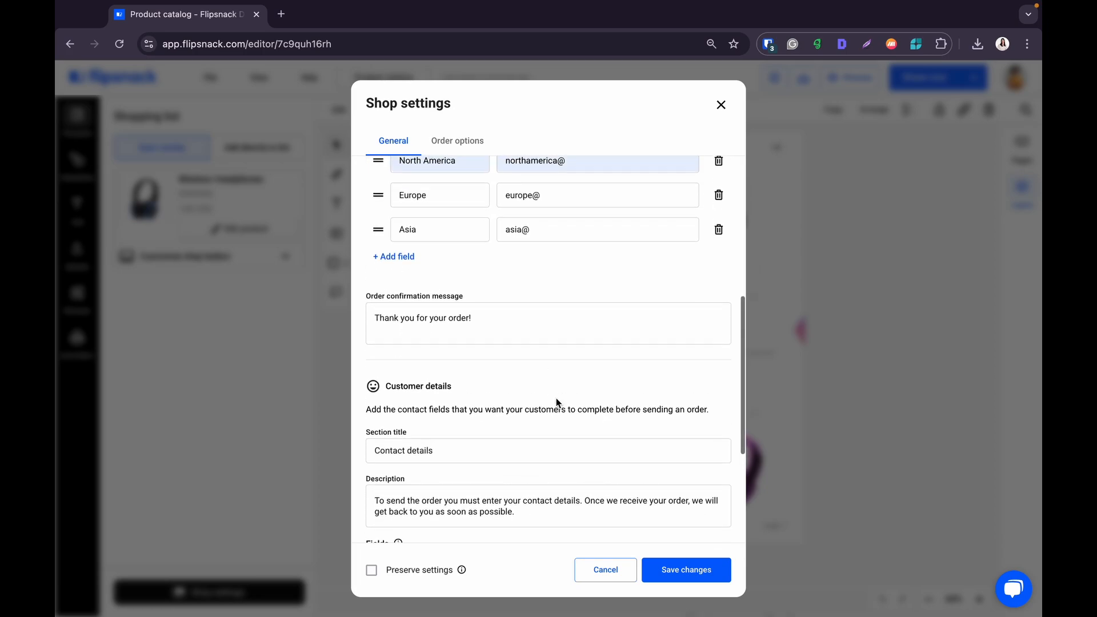
scroll(556, 400, up, 2)
scroll(556, 397, down, 7)
scroll(556, 398, down, 3)
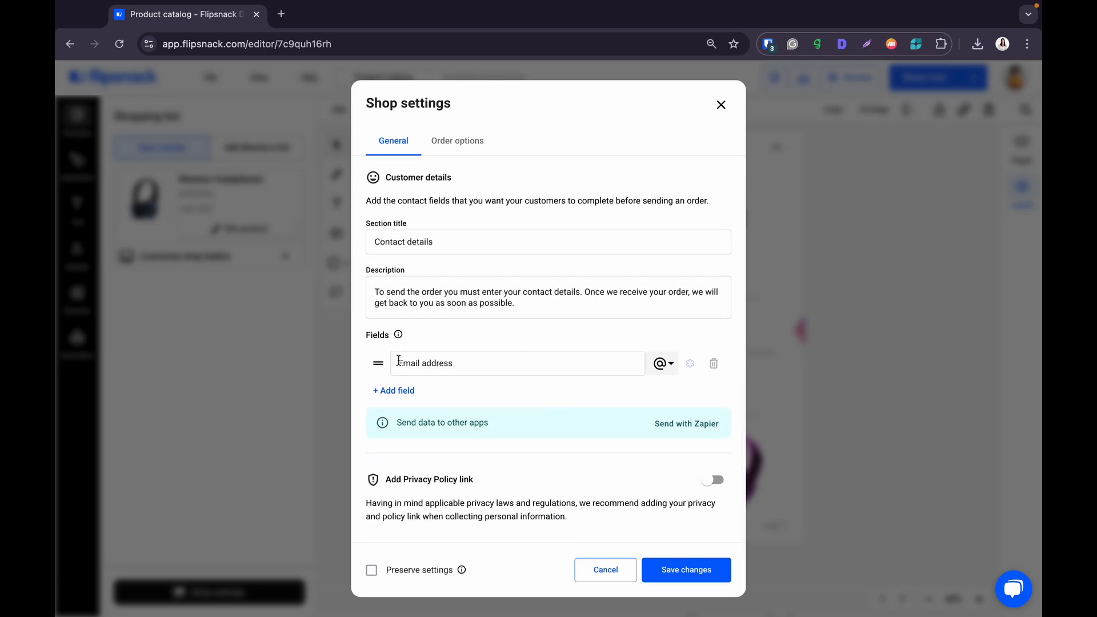
click(404, 391)
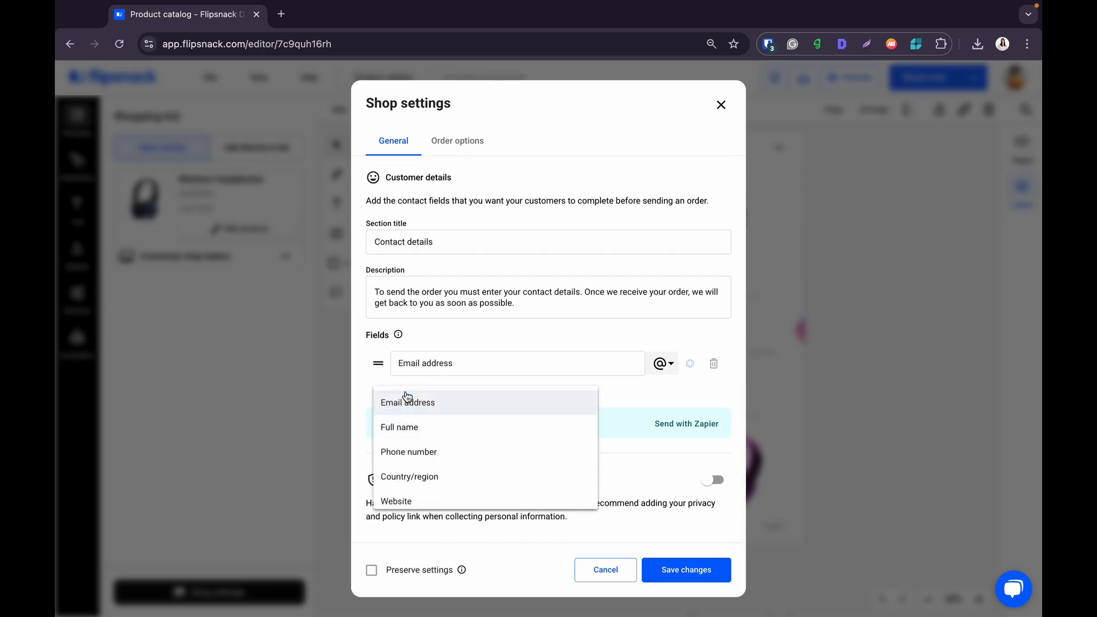
click(415, 428)
click(403, 425)
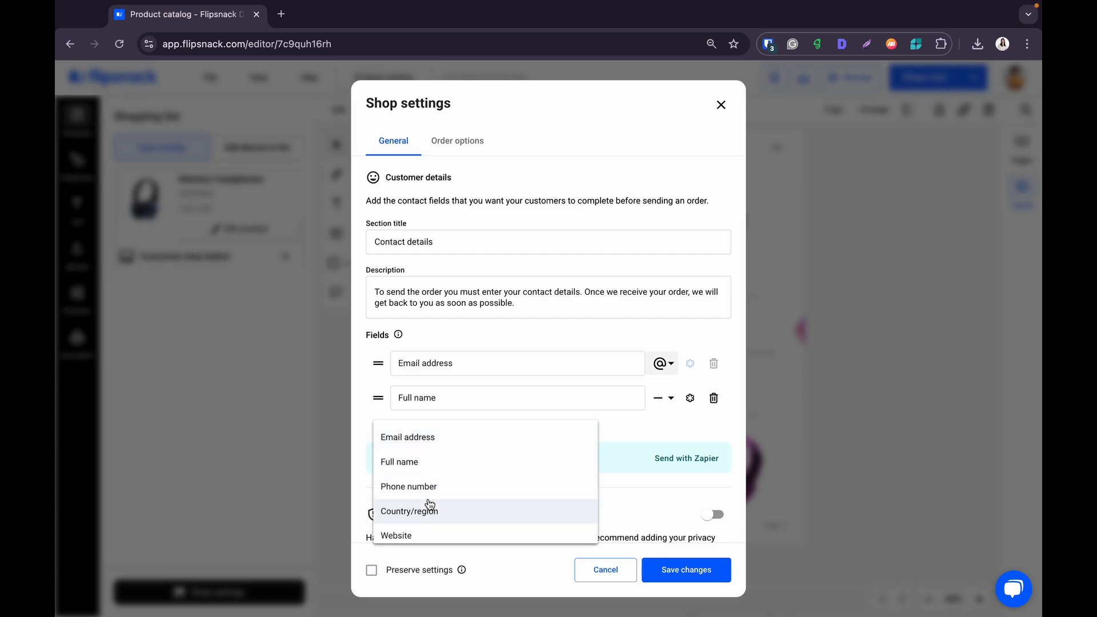
click(423, 486)
click(409, 457)
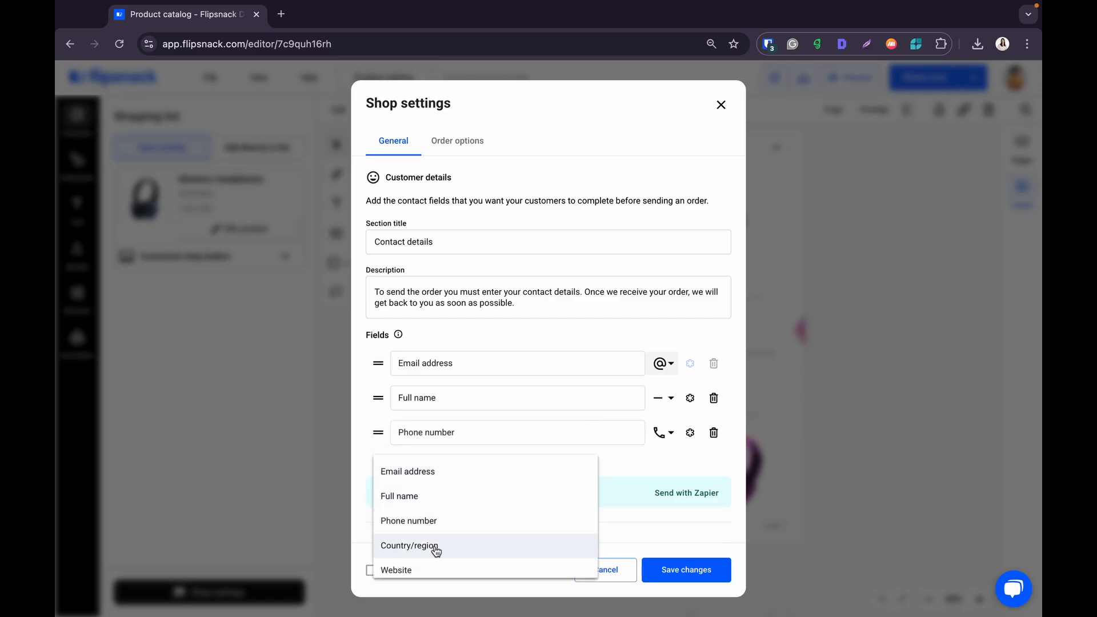
click(432, 570)
scroll(477, 511, down, 2)
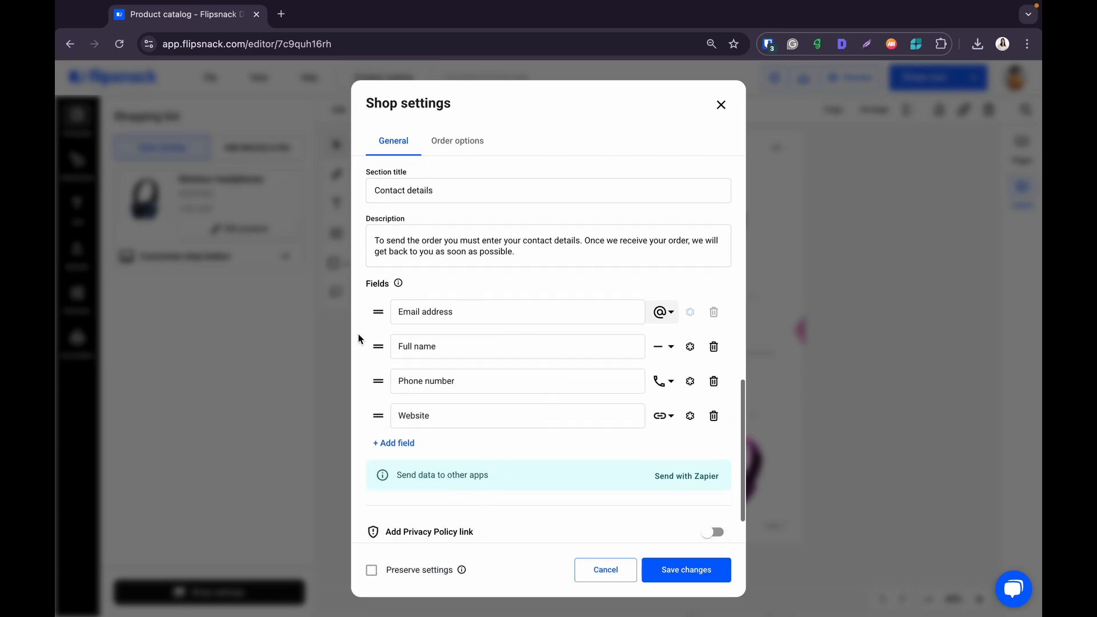
click(713, 532)
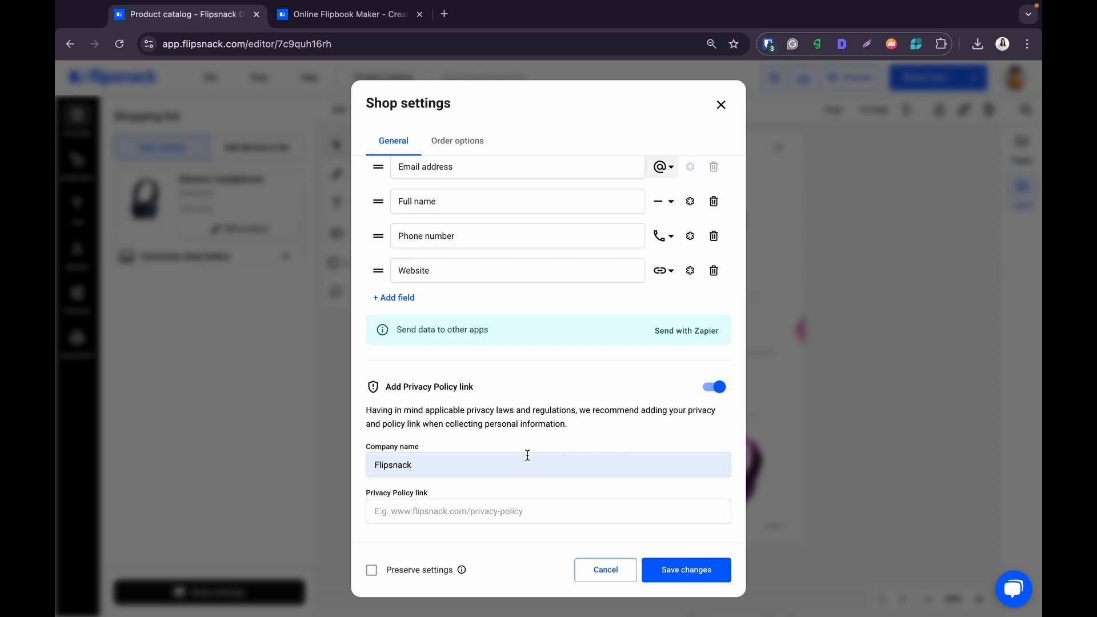
click(469, 508)
text(https://legal.flipsnack.com/privacy-policy)
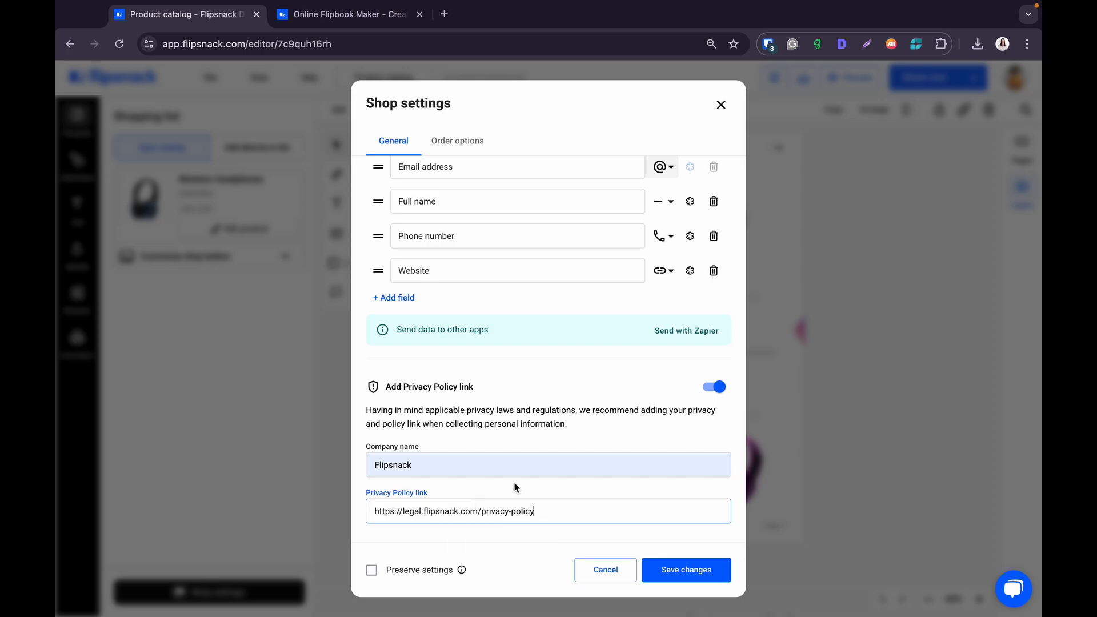
click(549, 483)
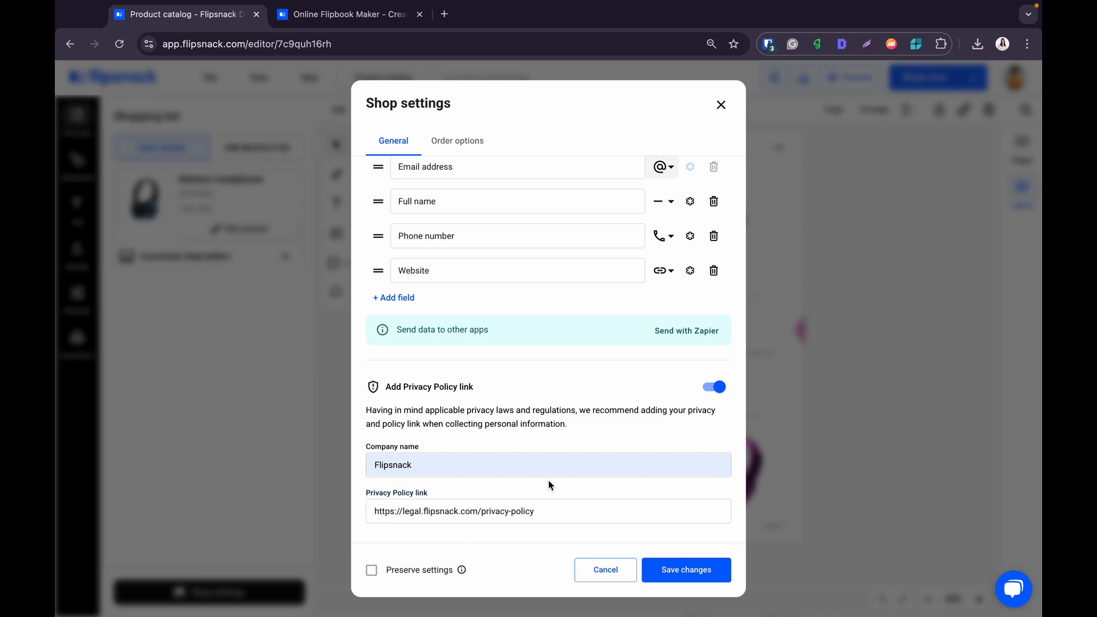
scroll(509, 225, up, 3)
click(456, 145)
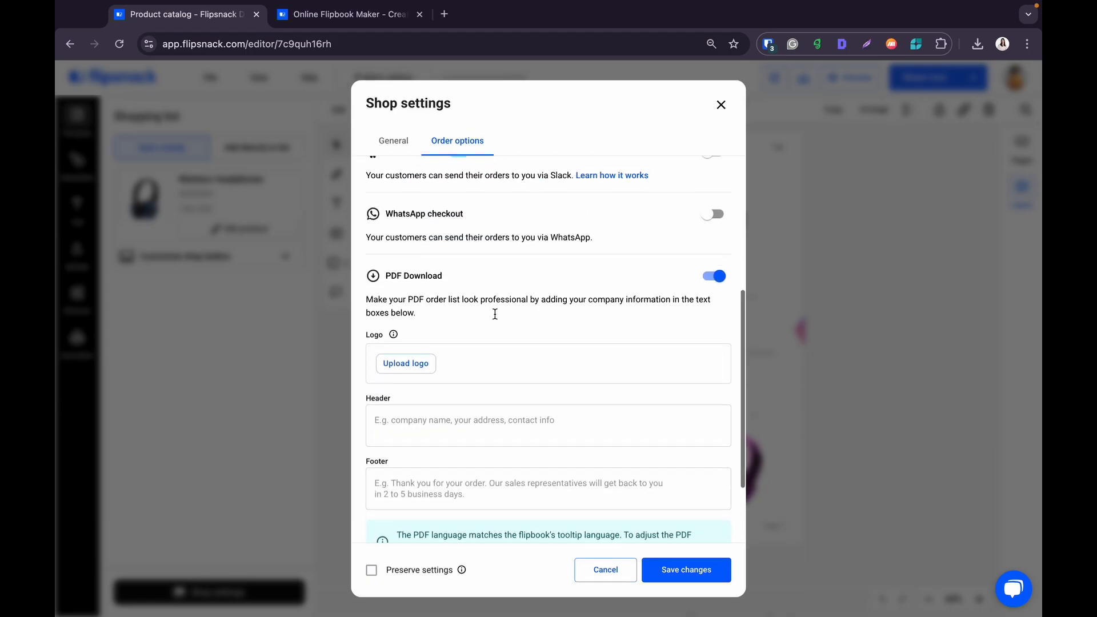
- Enable the Send order via email and PDF Download order options
scroll(495, 314, up, 5)
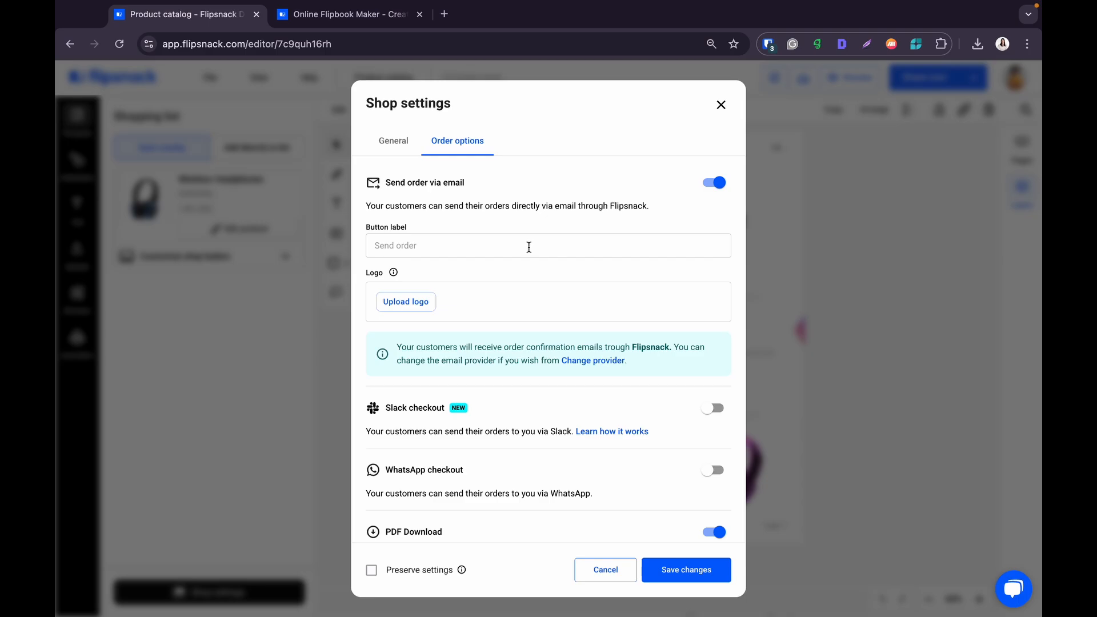
- Insert the PIPESTECH logo for both the order email and the PDF order list
click(407, 306)
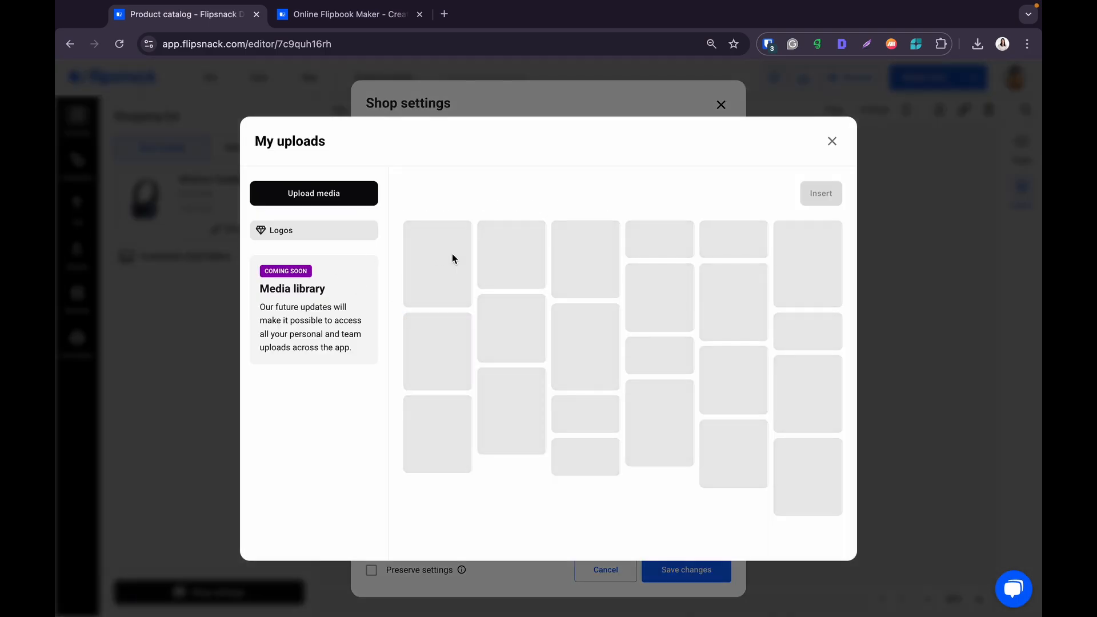
click(437, 252)
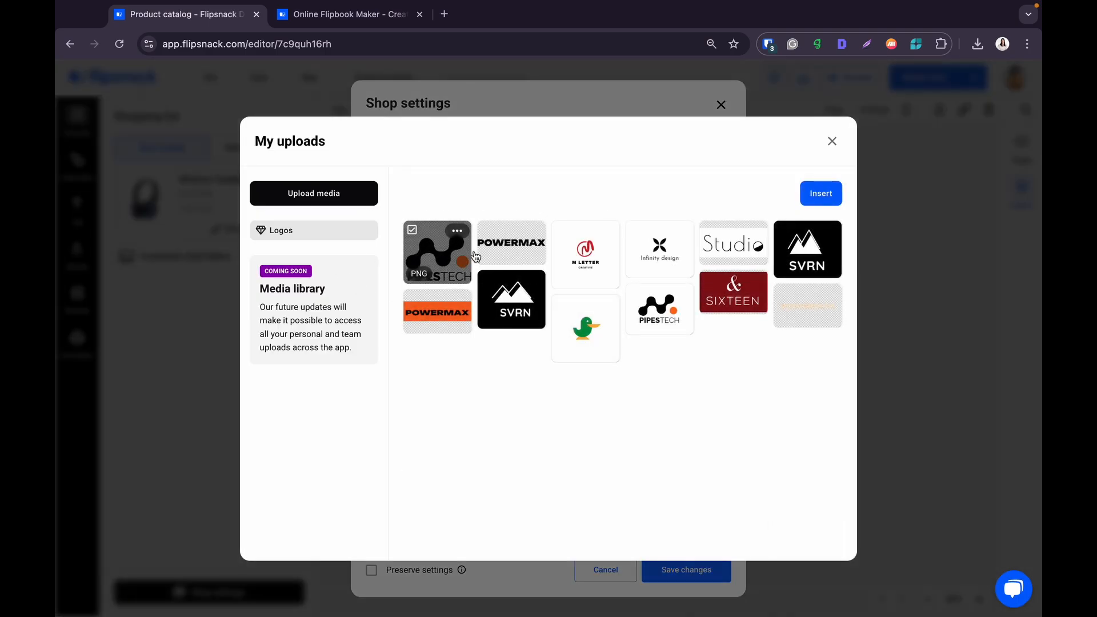
click(821, 194)
scroll(613, 237, down, 3)
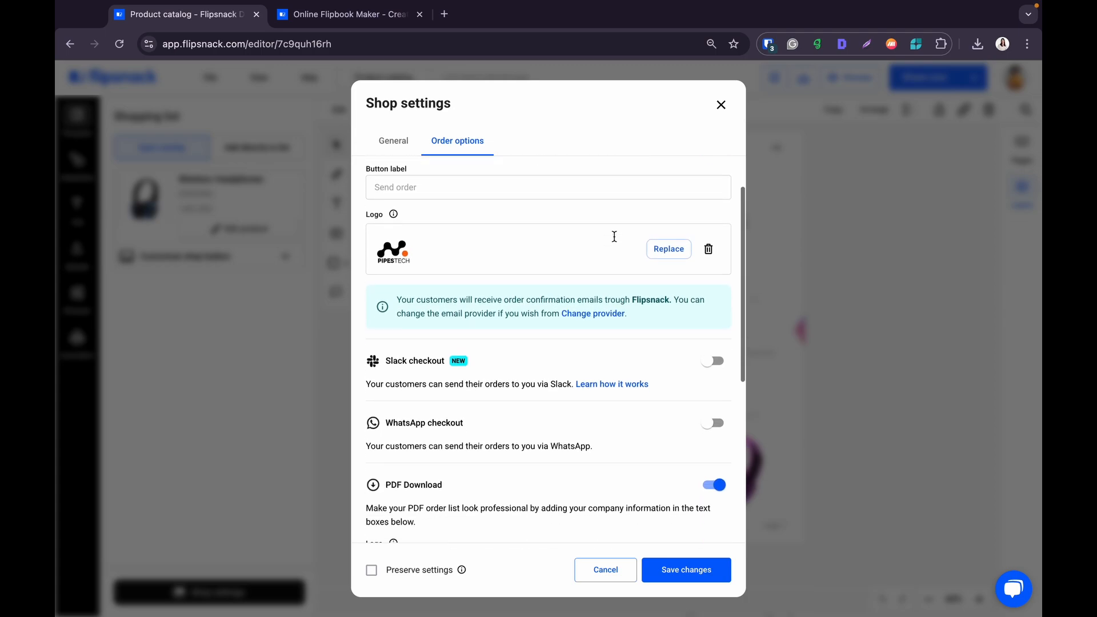
scroll(613, 240, down, 2)
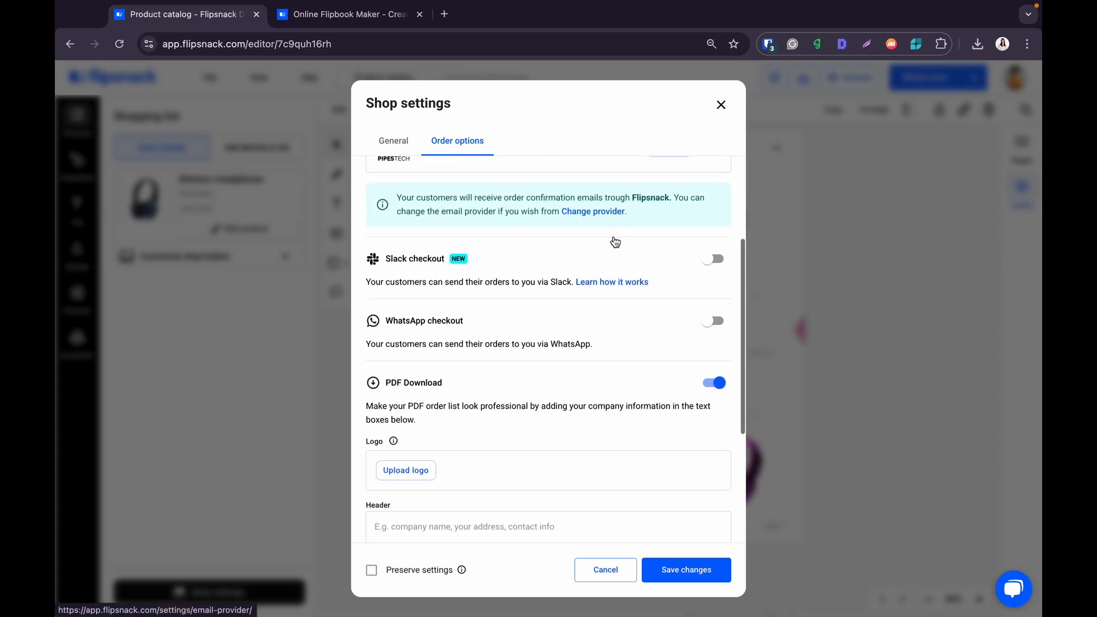
scroll(608, 403, down, 3)
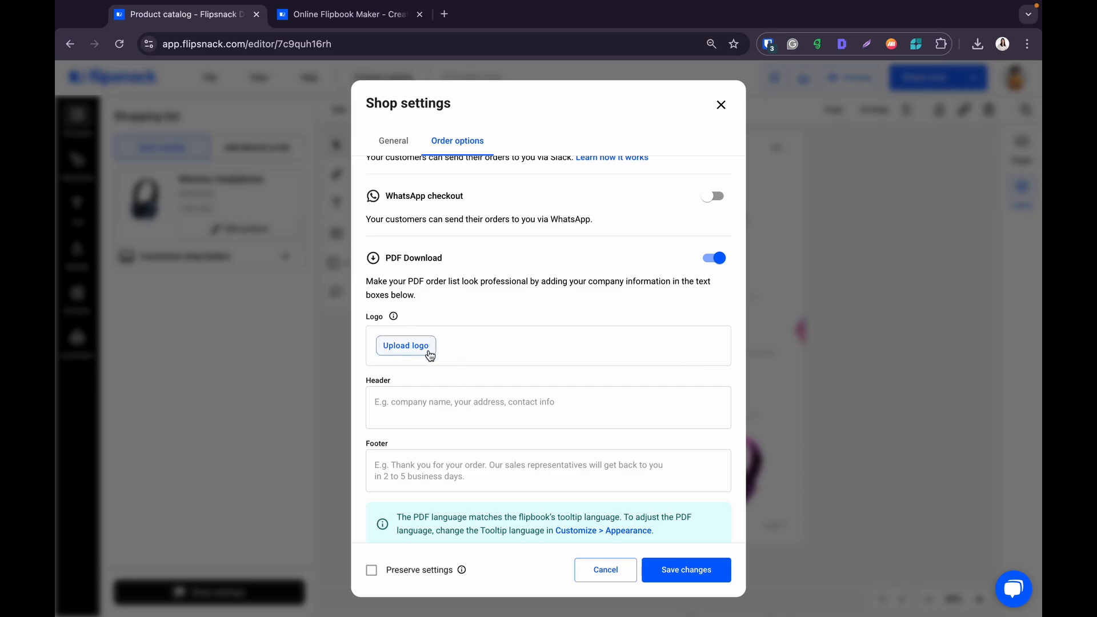
click(430, 350)
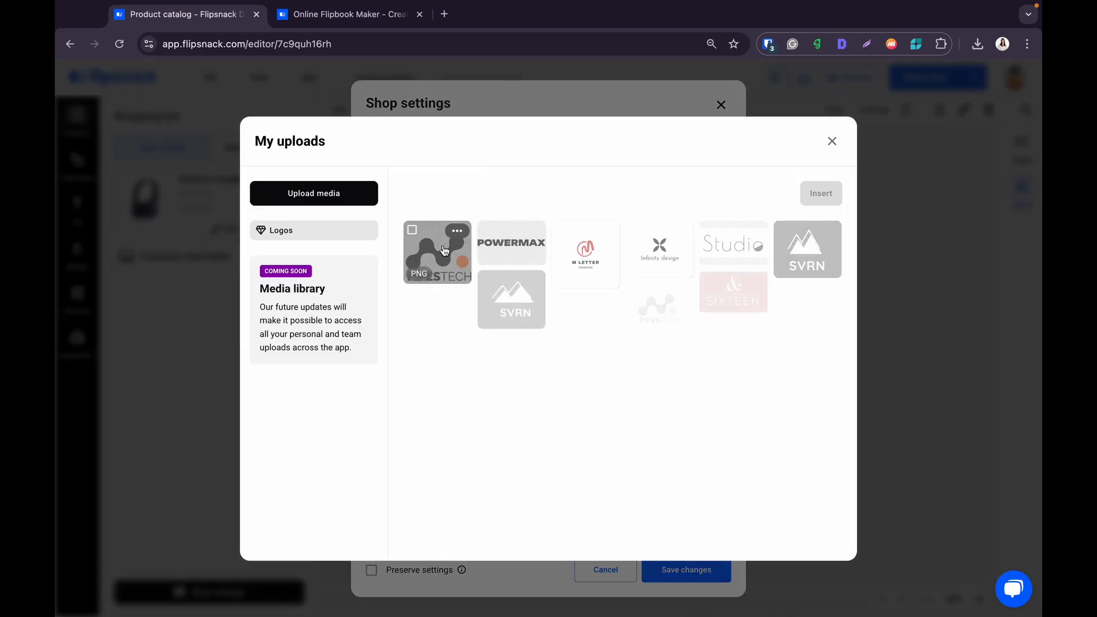
click(441, 261)
click(834, 197)
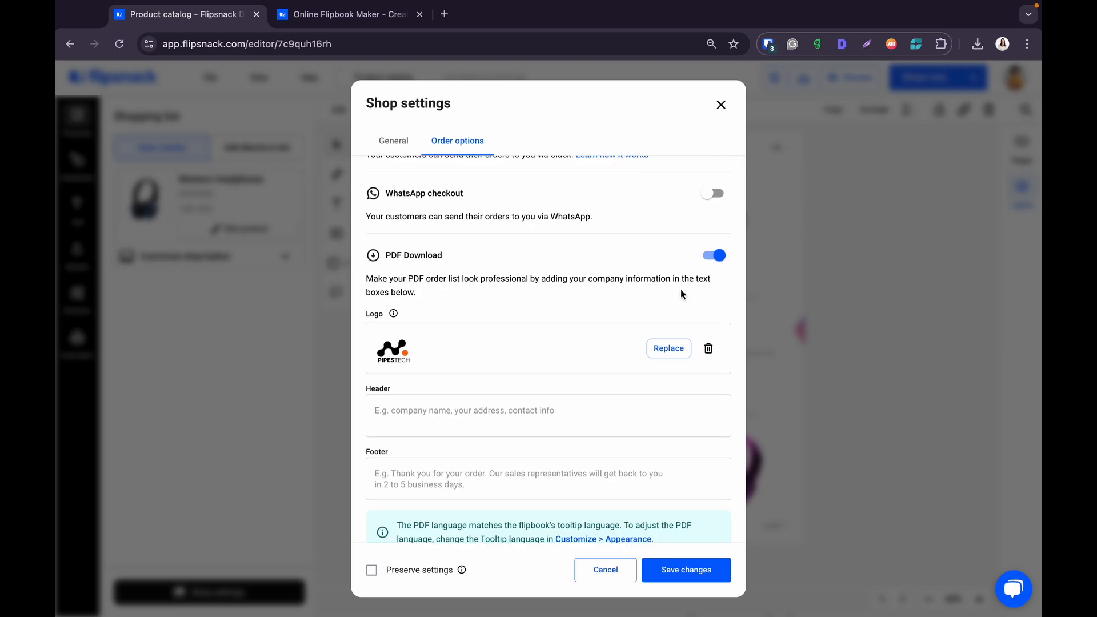
- Switch on CSV Download for orders
scroll(681, 289, down, 3)
scroll(595, 315, down, 1)
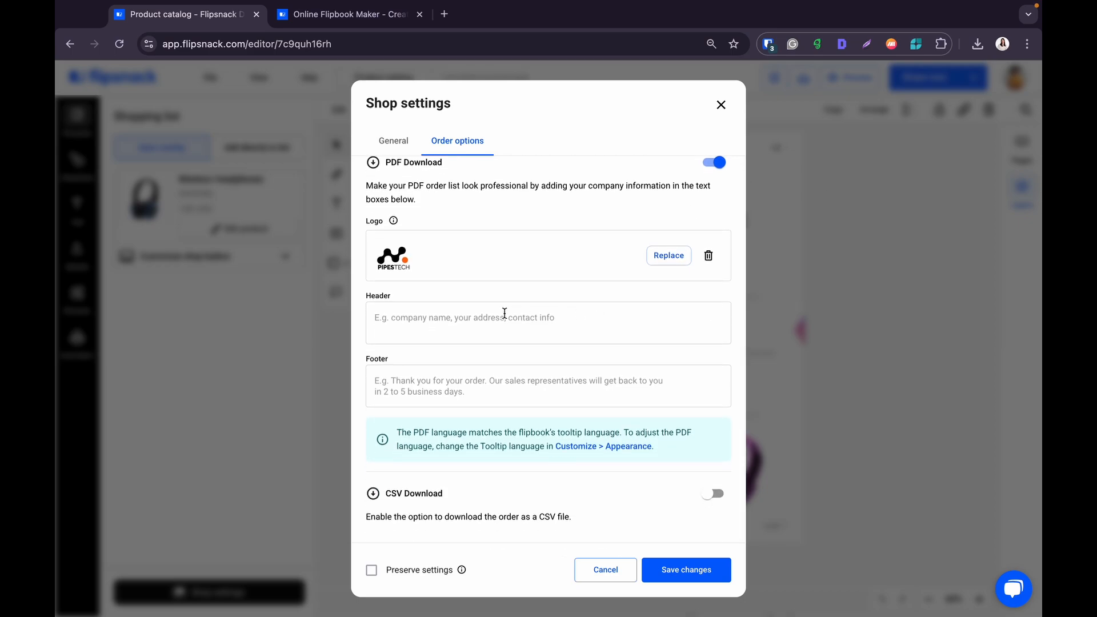
click(720, 491)
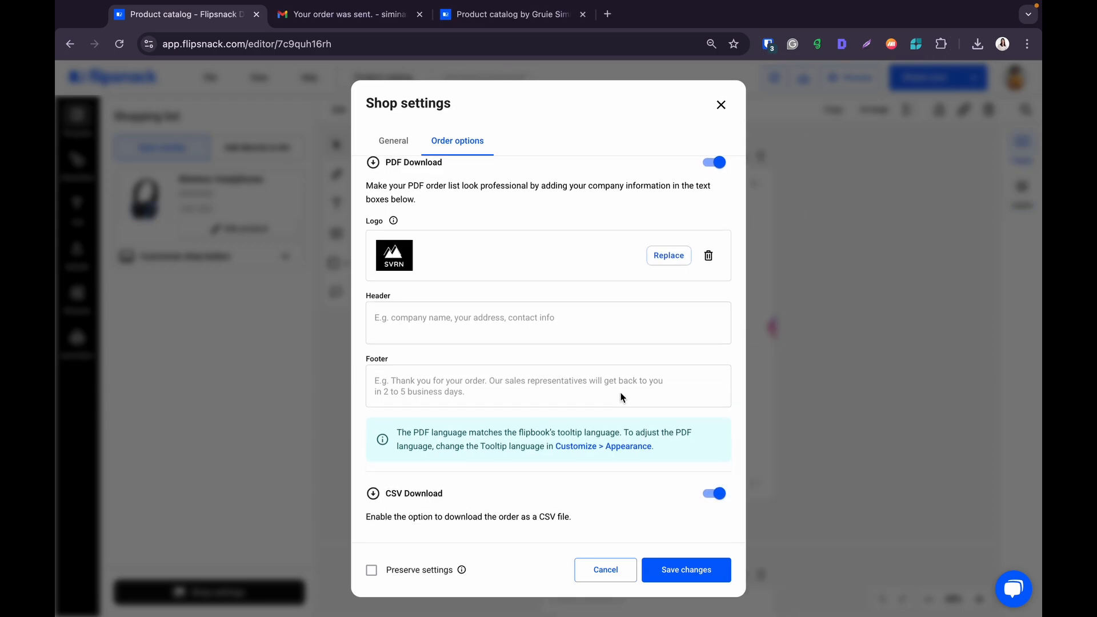
scroll(622, 397, up, 6)
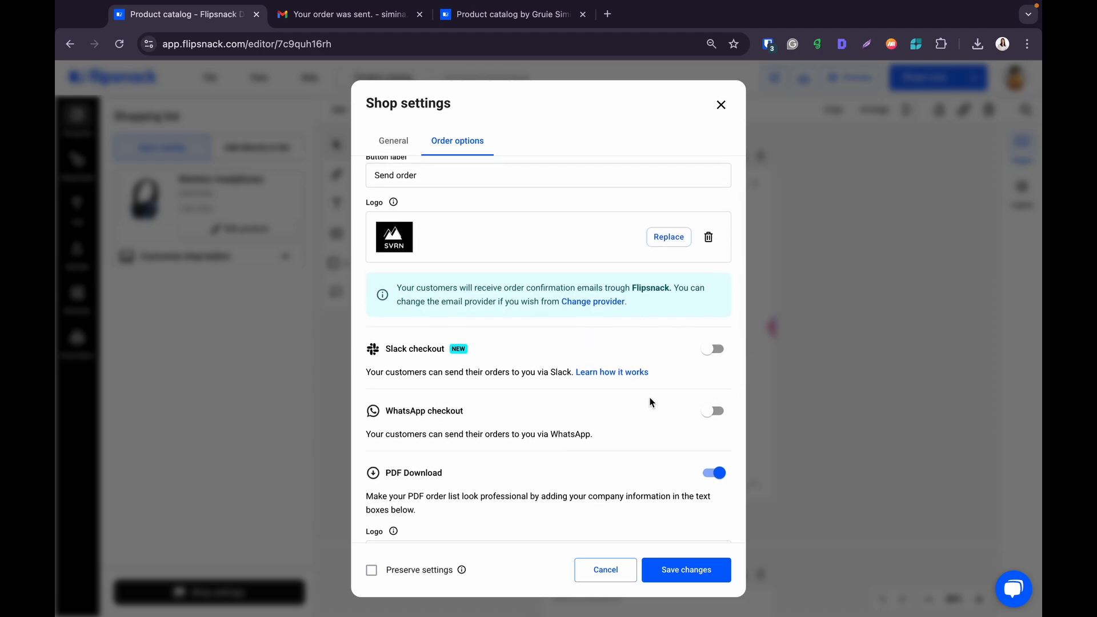
- Enable Slack checkout and WhatsApp checkout
click(712, 348)
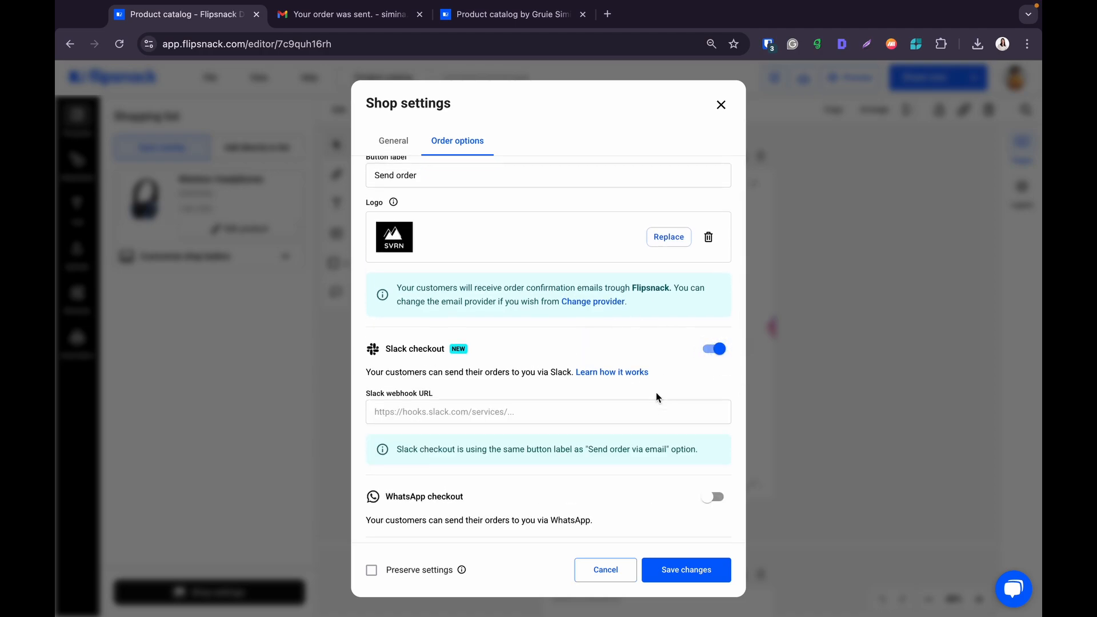
scroll(645, 397, down, 3)
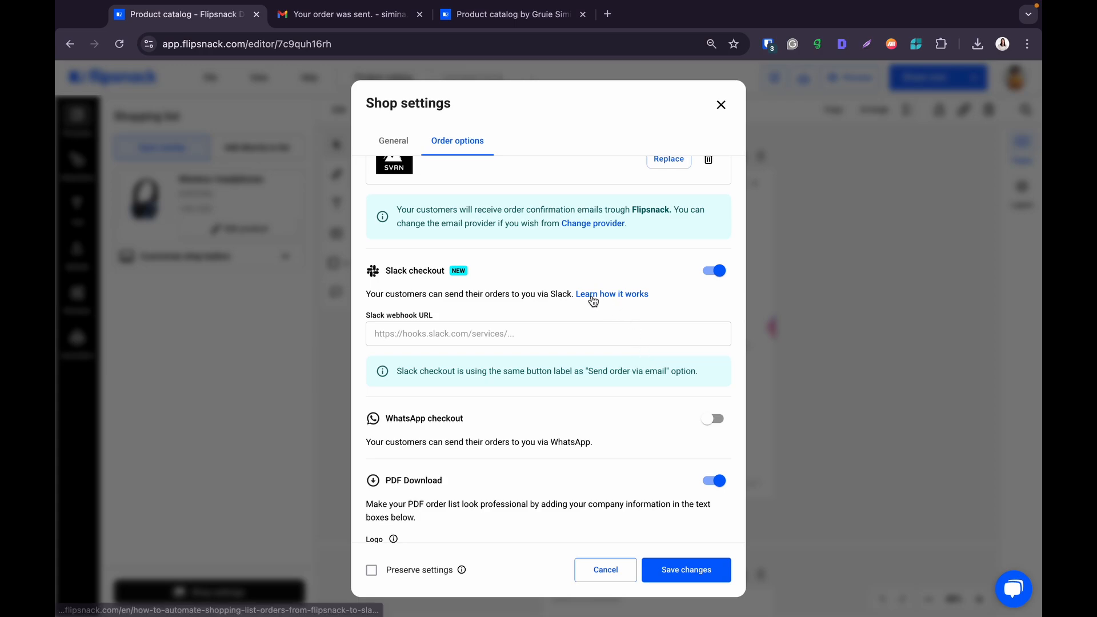
scroll(593, 301, down, 1)
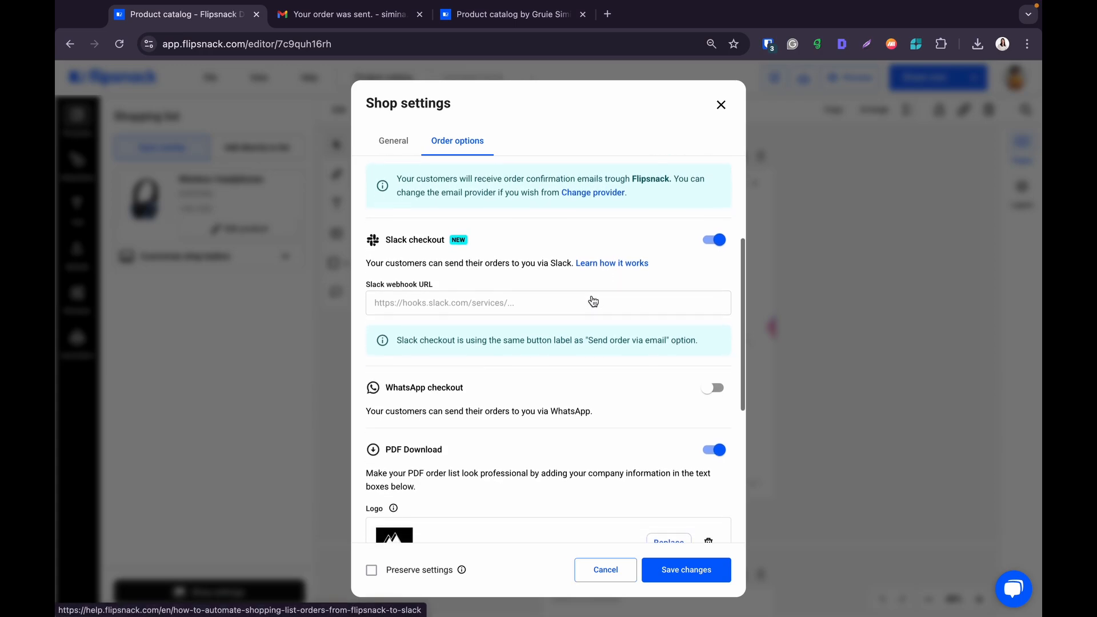
click(710, 387)
scroll(585, 417, down, 3)
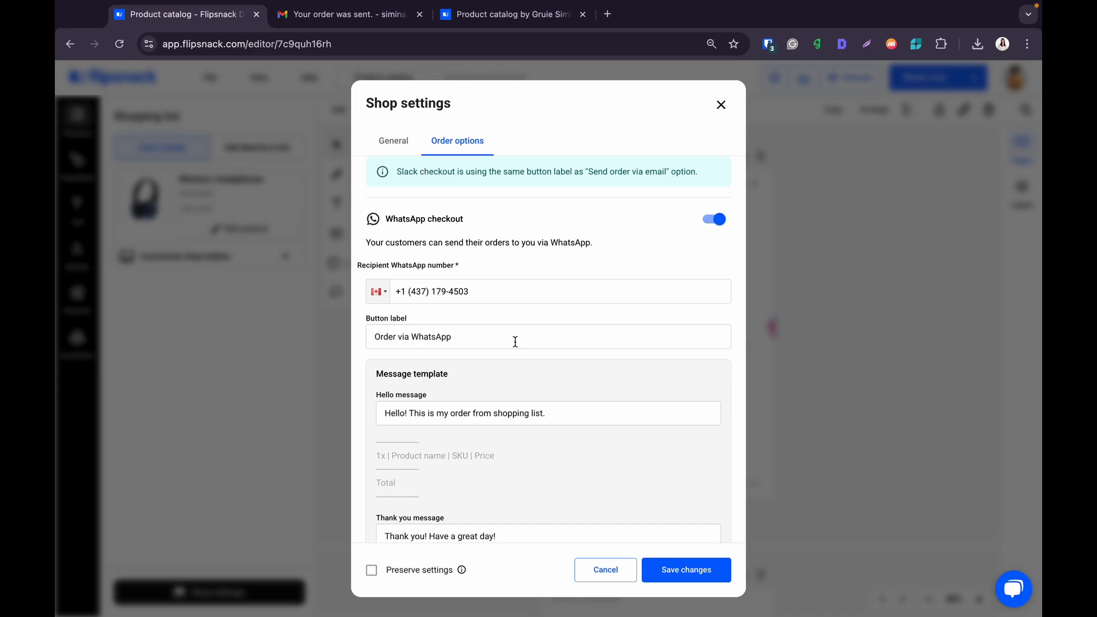
scroll(515, 341, down, 3)
- Review the WhatsApp hello and thank-you message fields
click(559, 343)
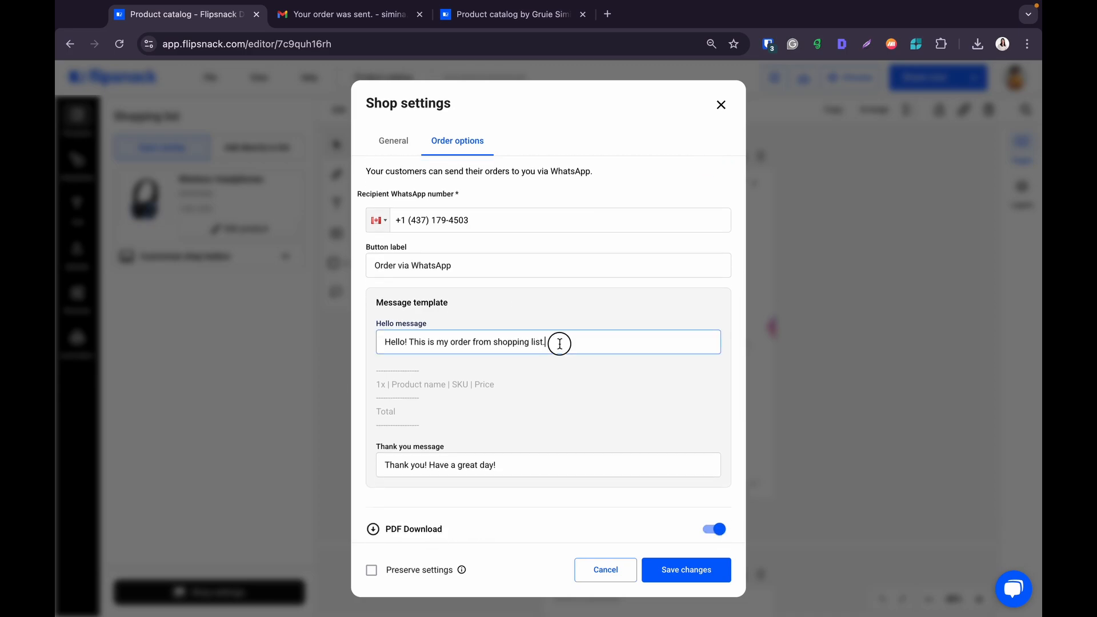
scroll(559, 343, down, 1)
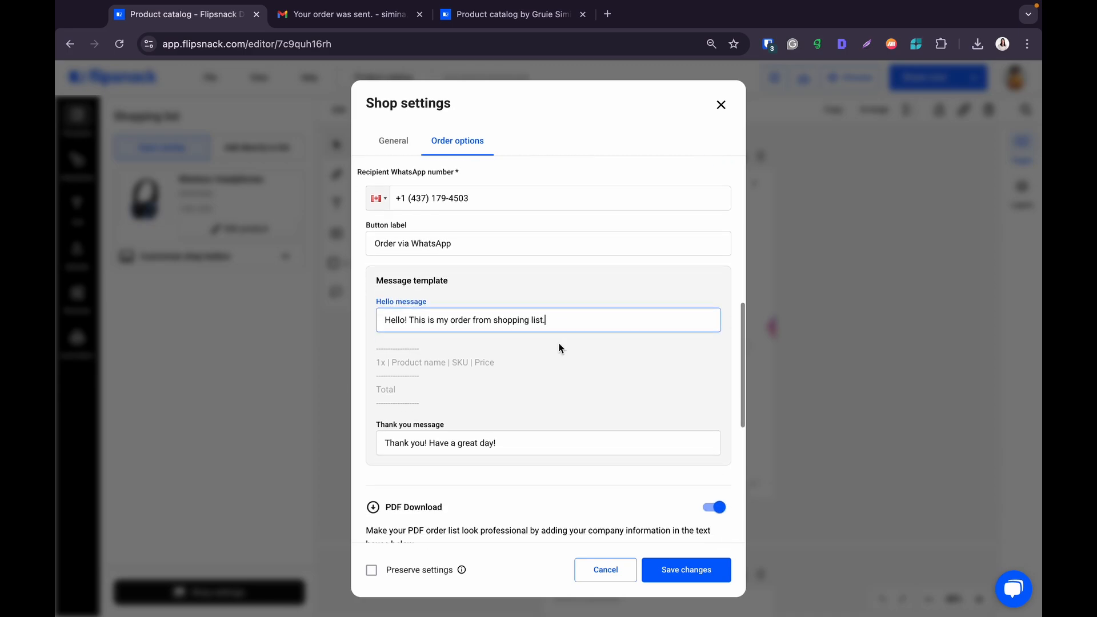
scroll(560, 362, down, 1)
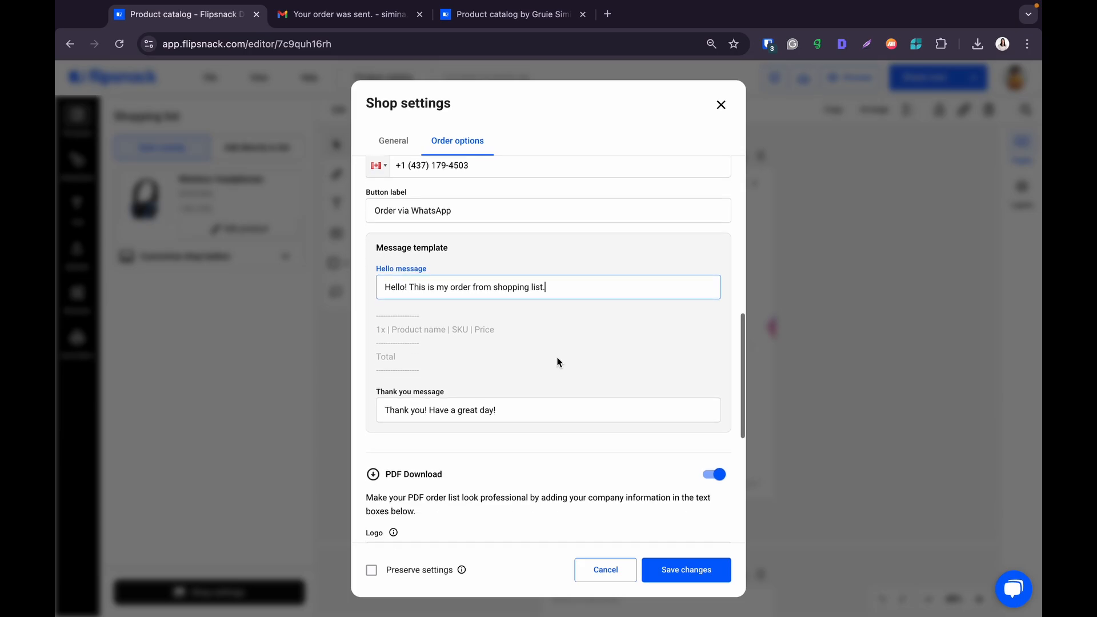
click(545, 411)
scroll(598, 361, up, 1)
scroll(598, 361, down, 5)
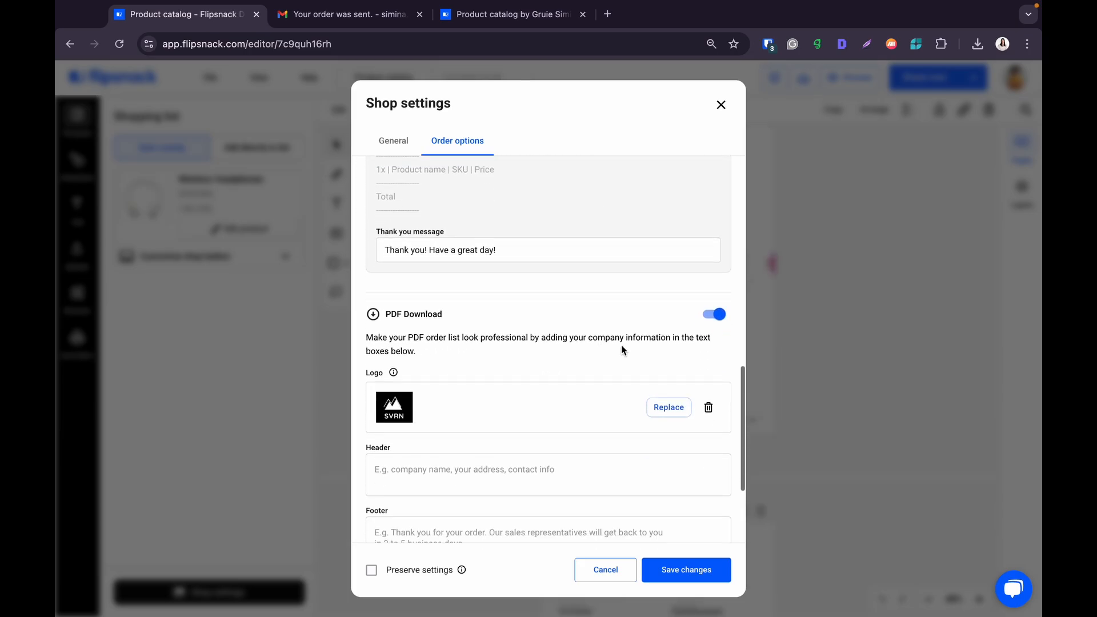
- Toggle WhatsApp checkout and PDF Download off and back on, leaving both enabled
click(709, 314)
scroll(704, 318, up, 5)
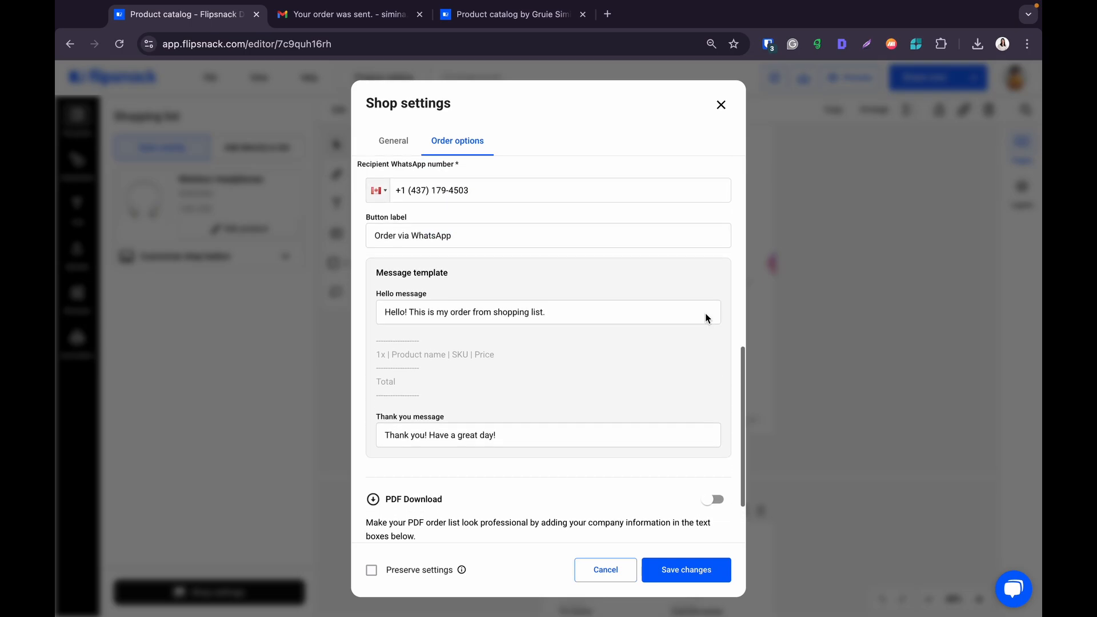
click(712, 290)
scroll(684, 369, up, 4)
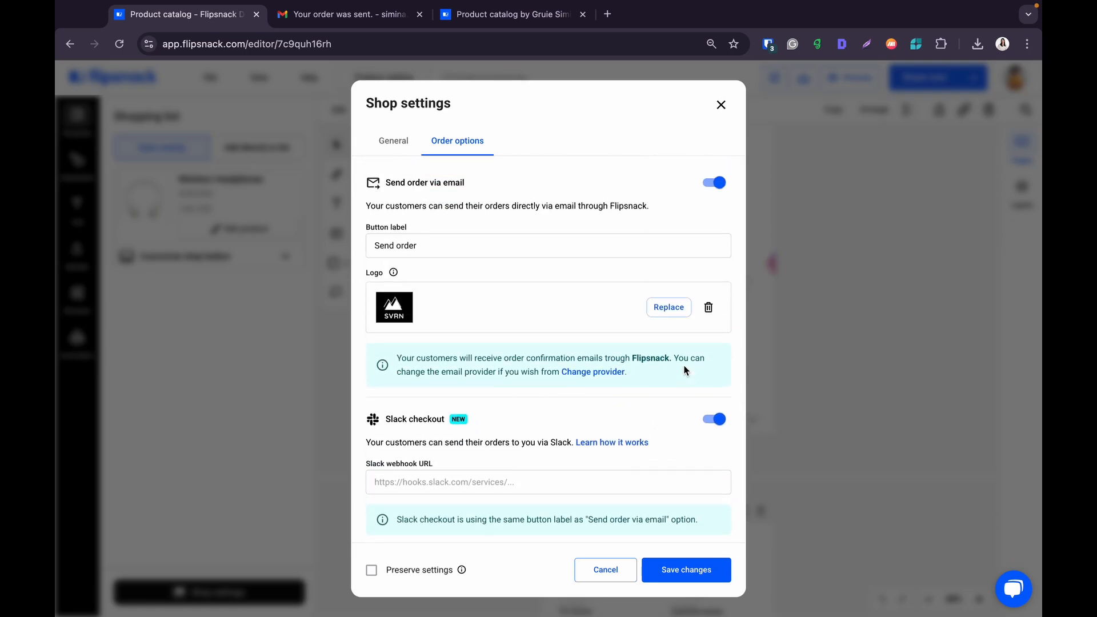
scroll(680, 388, down, 1)
scroll(680, 391, down, 3)
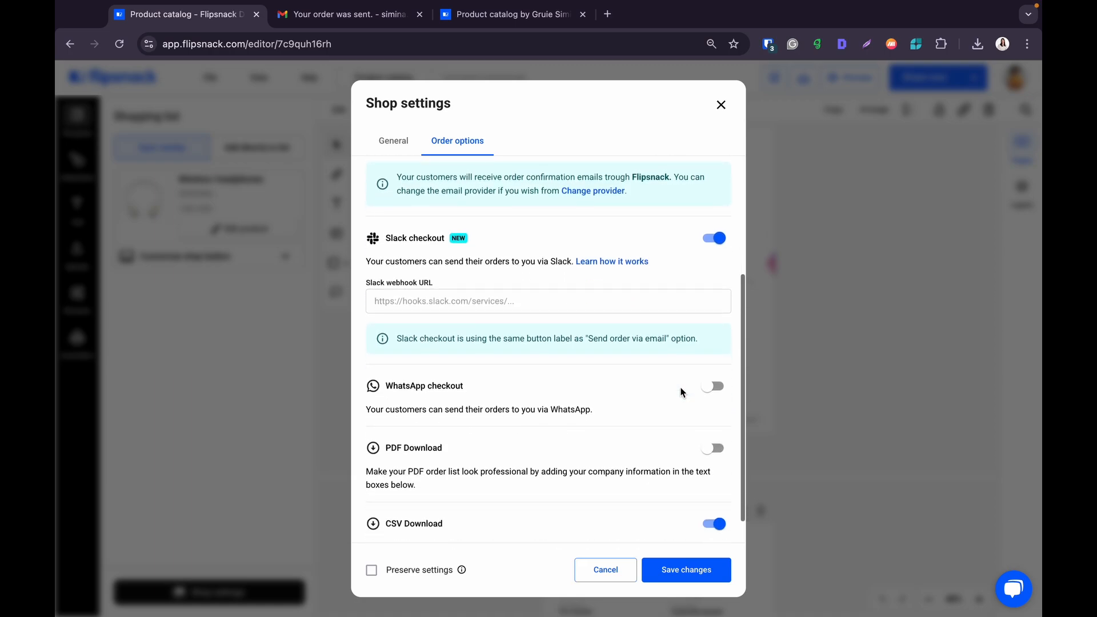
click(716, 359)
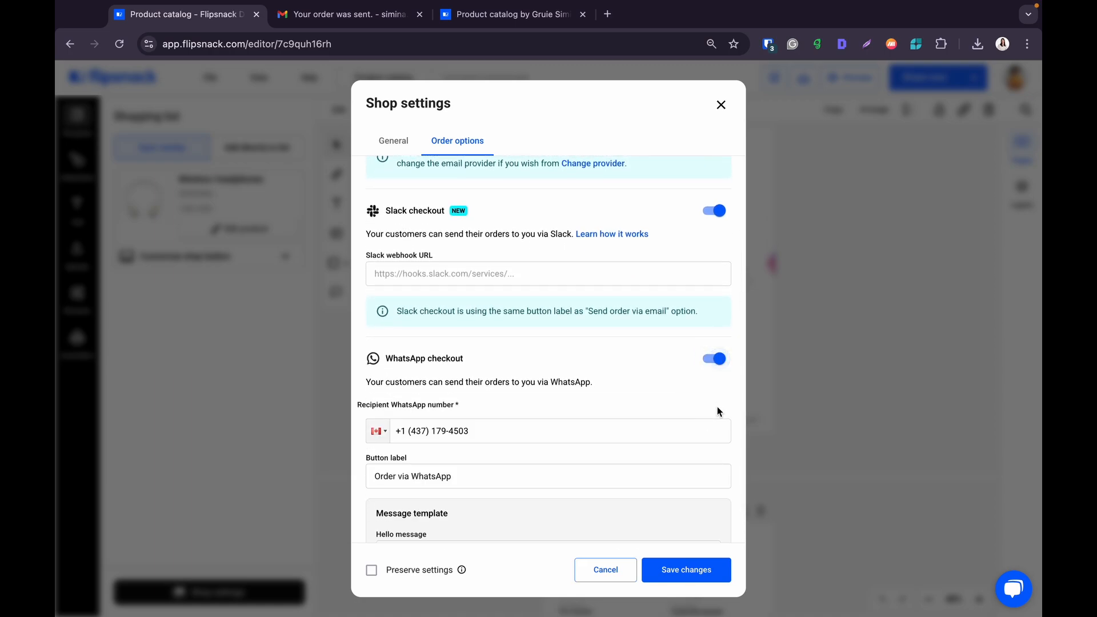
scroll(711, 412, down, 5)
scroll(707, 420, down, 1)
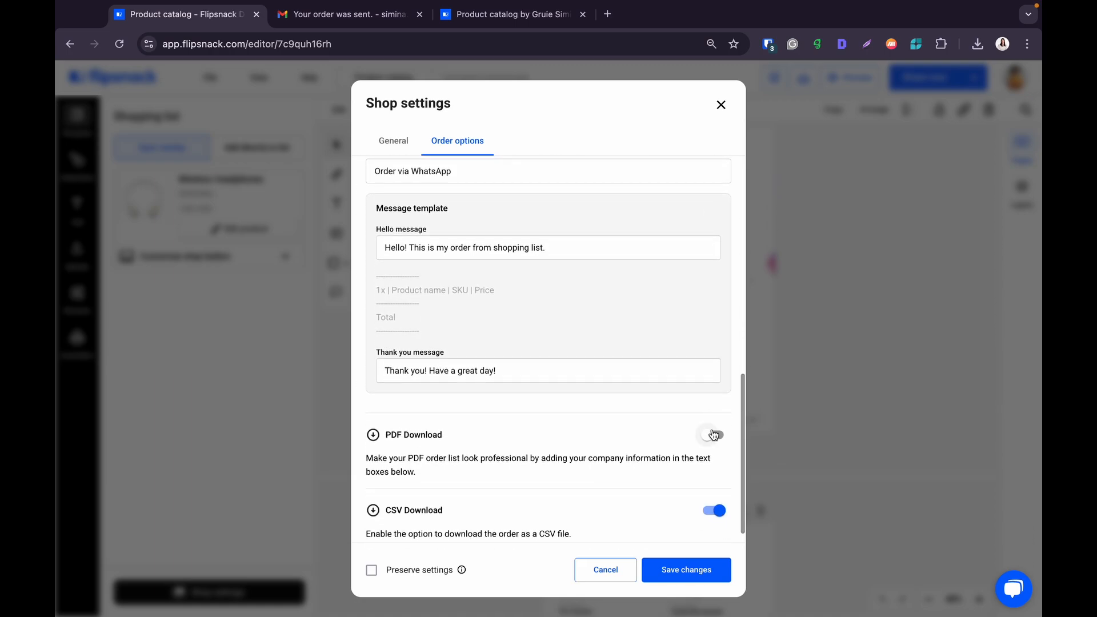
click(714, 434)
- Save the shop settings with Preserve settings ticked
scroll(619, 324, up, 8)
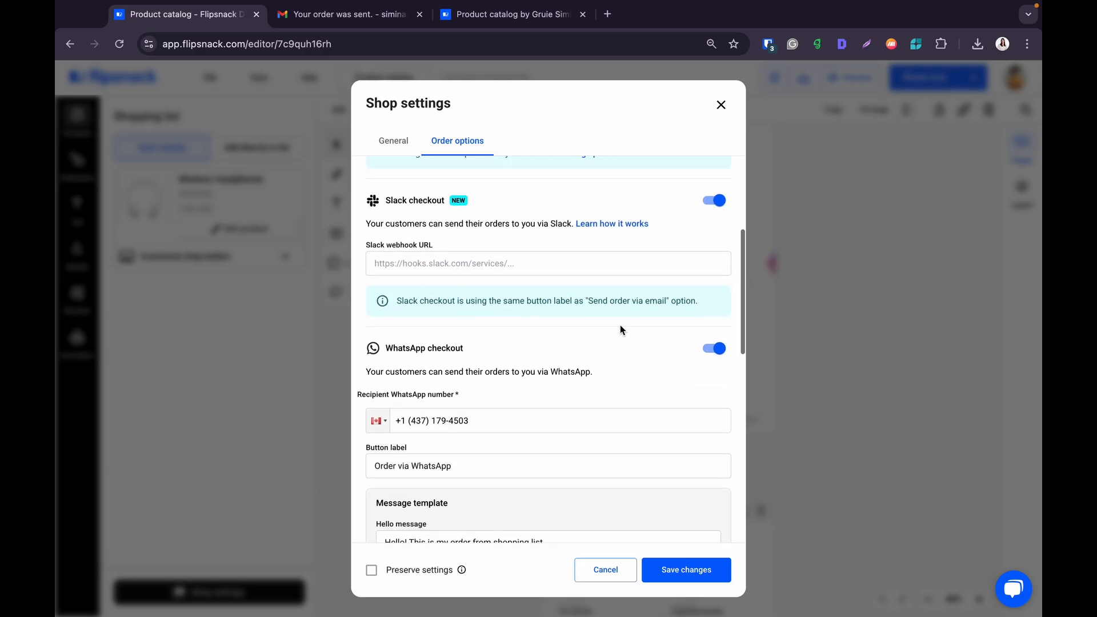
scroll(619, 325, down, 12)
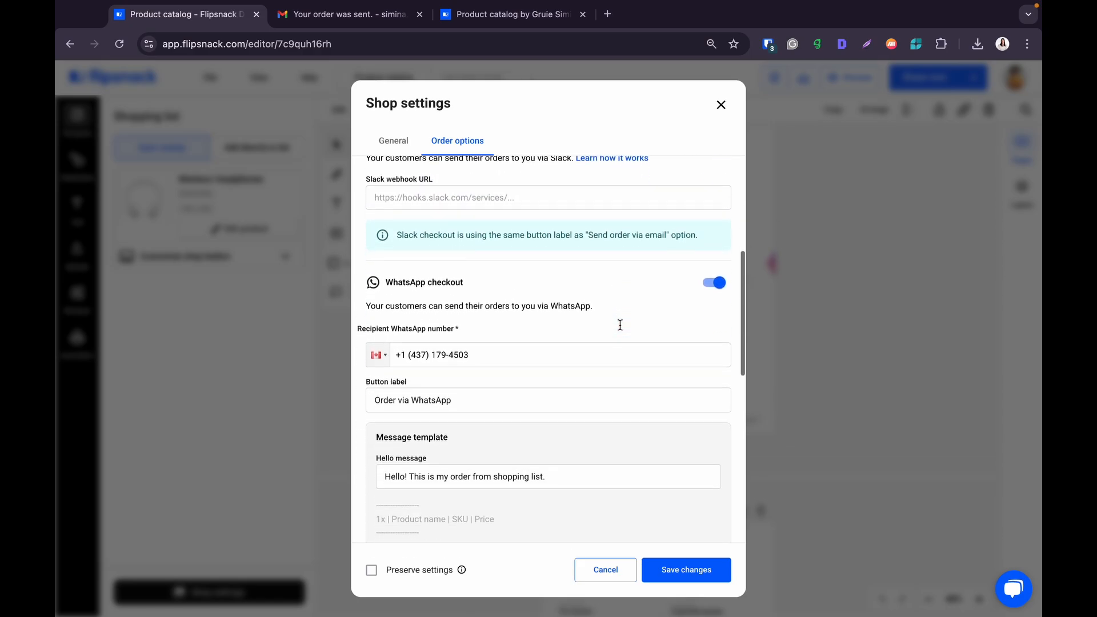
scroll(619, 324, down, 1)
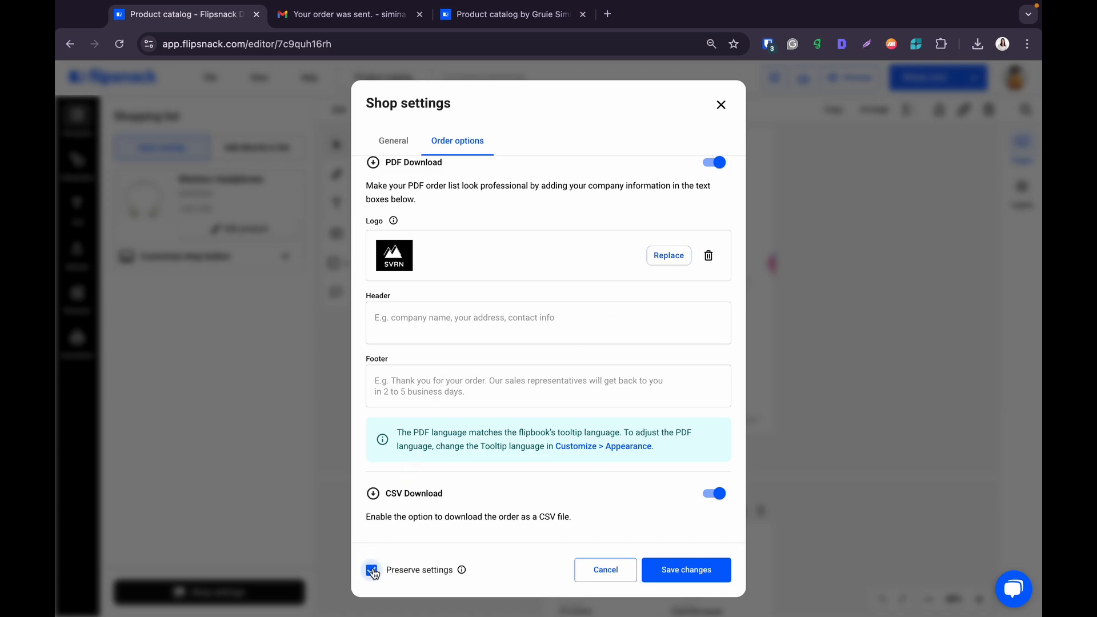
click(669, 571)
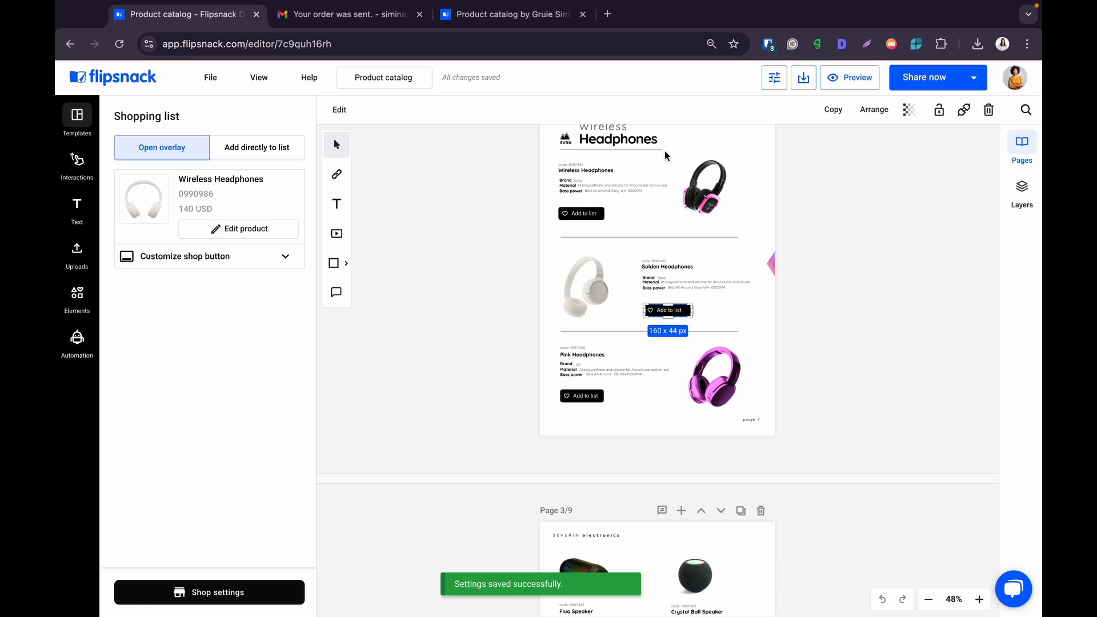
- Add the Wireless Headphones to My list in the published catalog for a 130 USD total
click(550, 19)
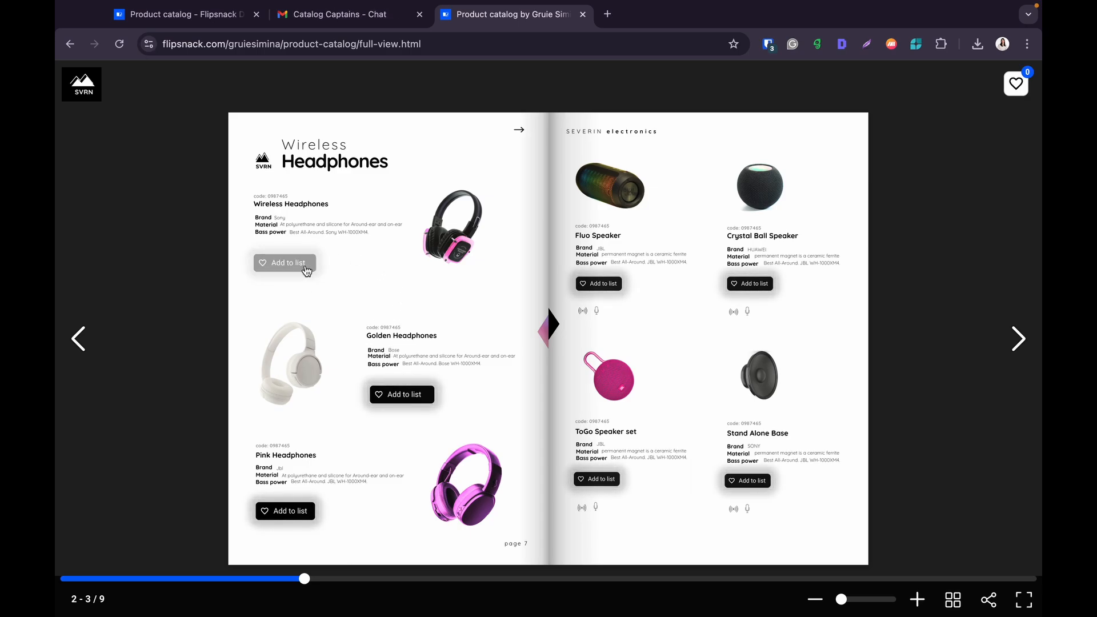
click(306, 268)
click(500, 483)
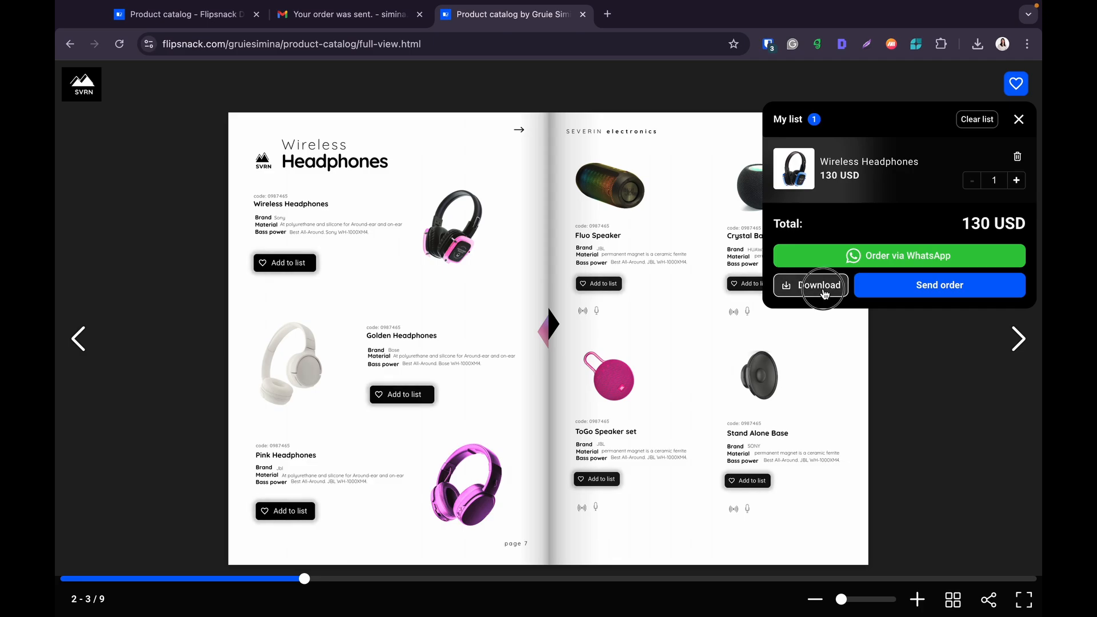
click(823, 292)
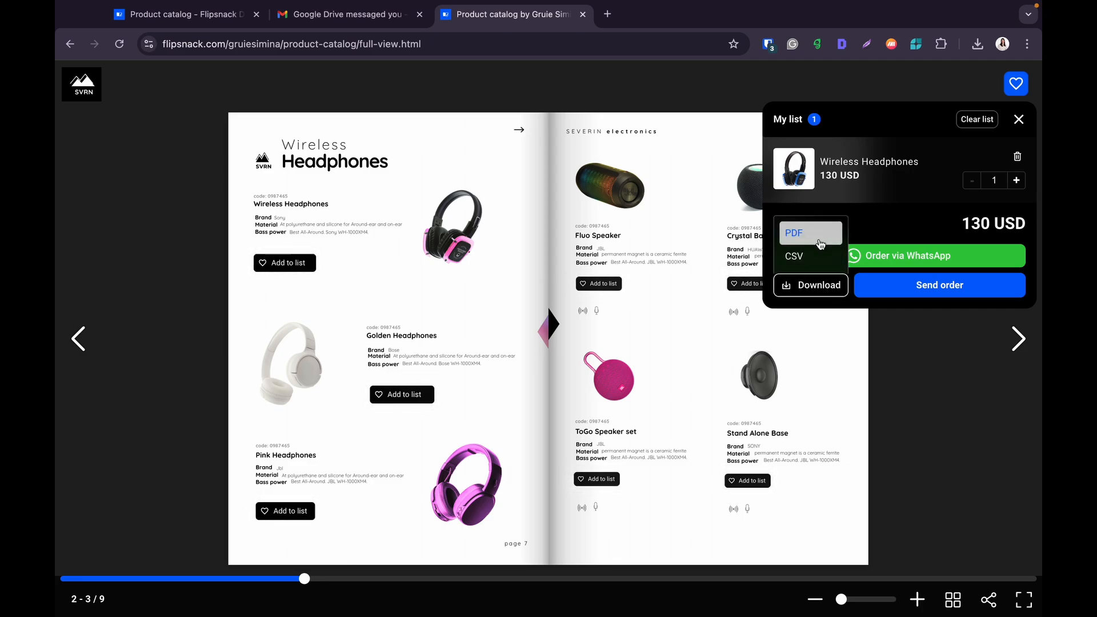
- Start sending the order with Europe as location and the buyer's autofilled e-mail
click(915, 294)
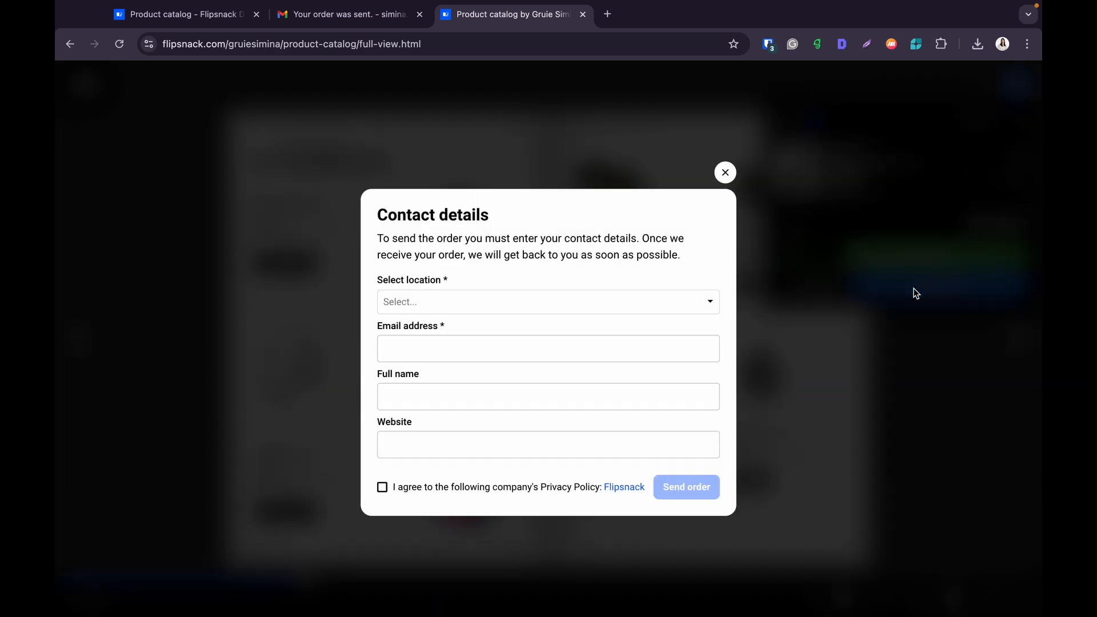
click(534, 311)
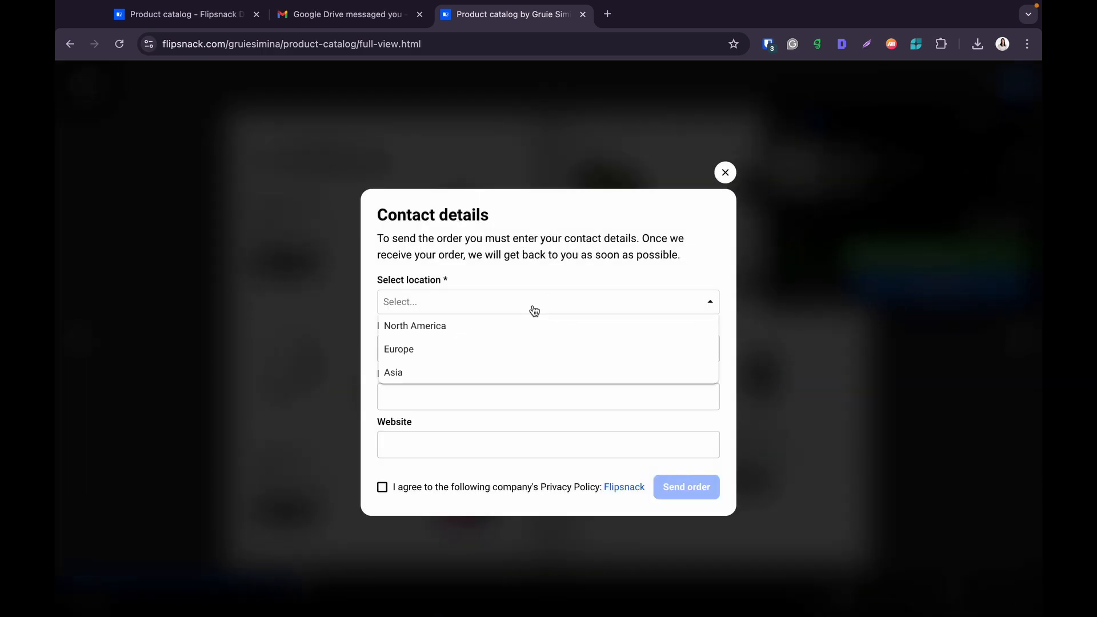
click(528, 348)
click(498, 346)
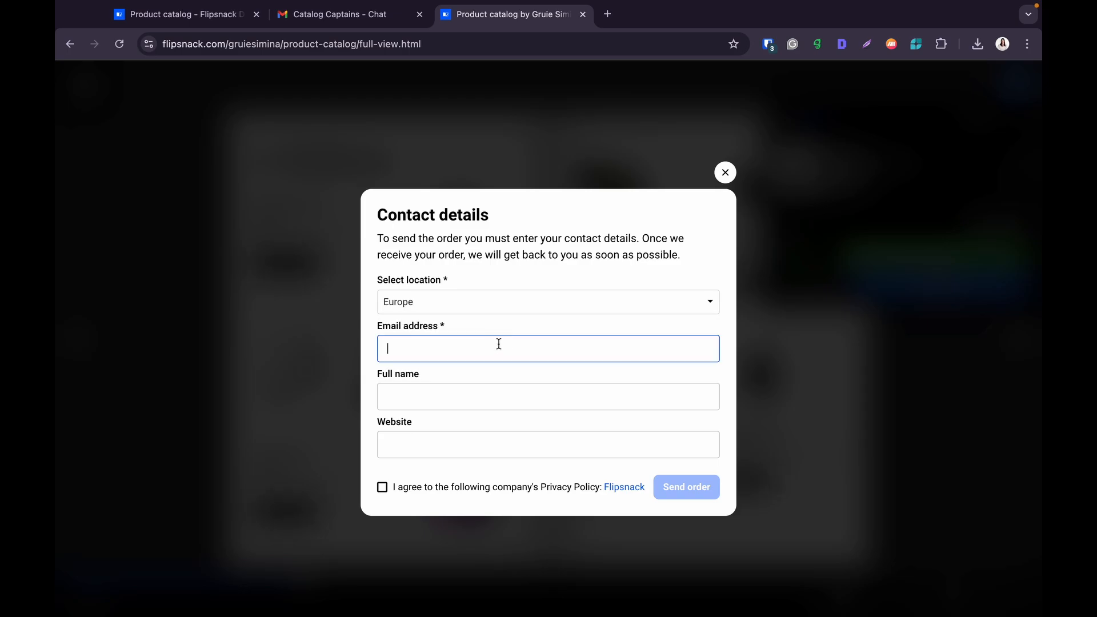
click(489, 391)
- Enter the buyer's full name and website flipsnack.com, accept the privacy policy, and send the order
click(472, 394)
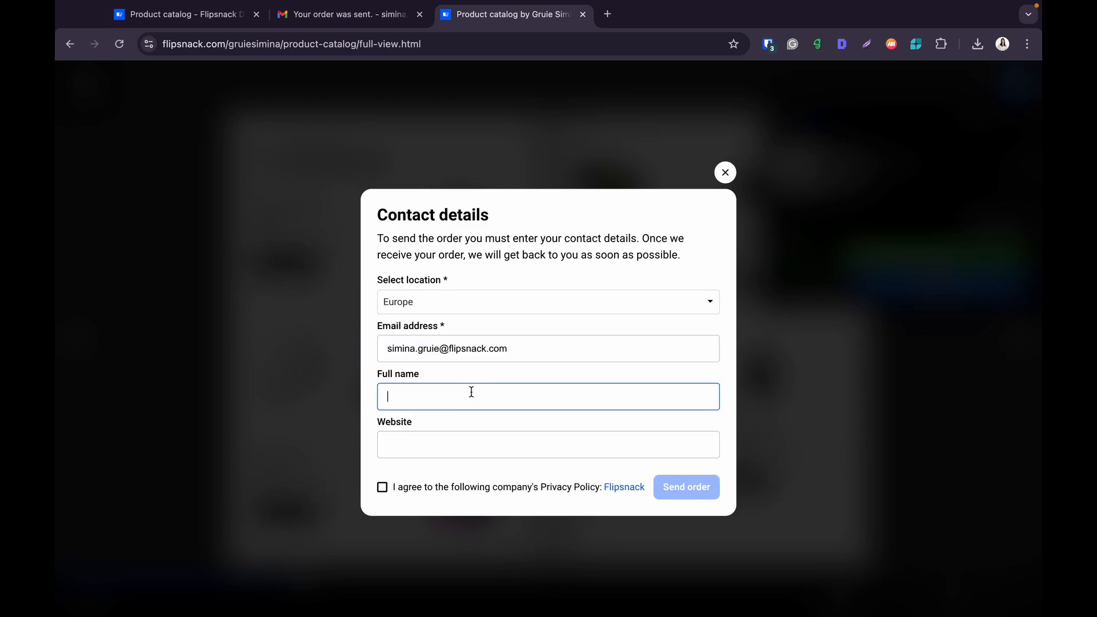
click(453, 442)
text(flipsnack.com)
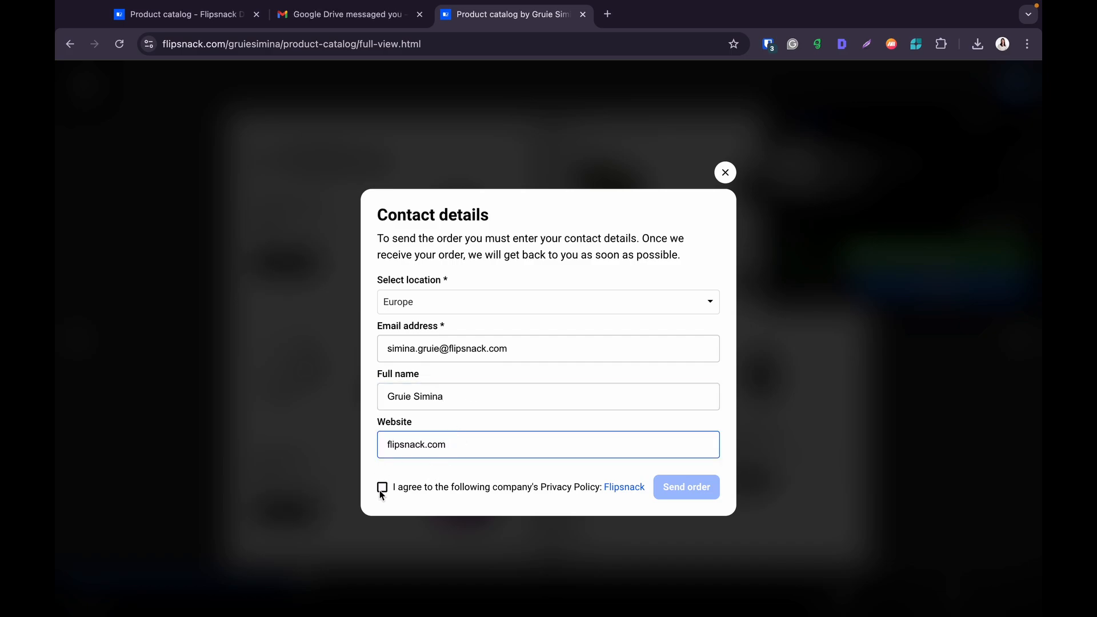
click(382, 489)
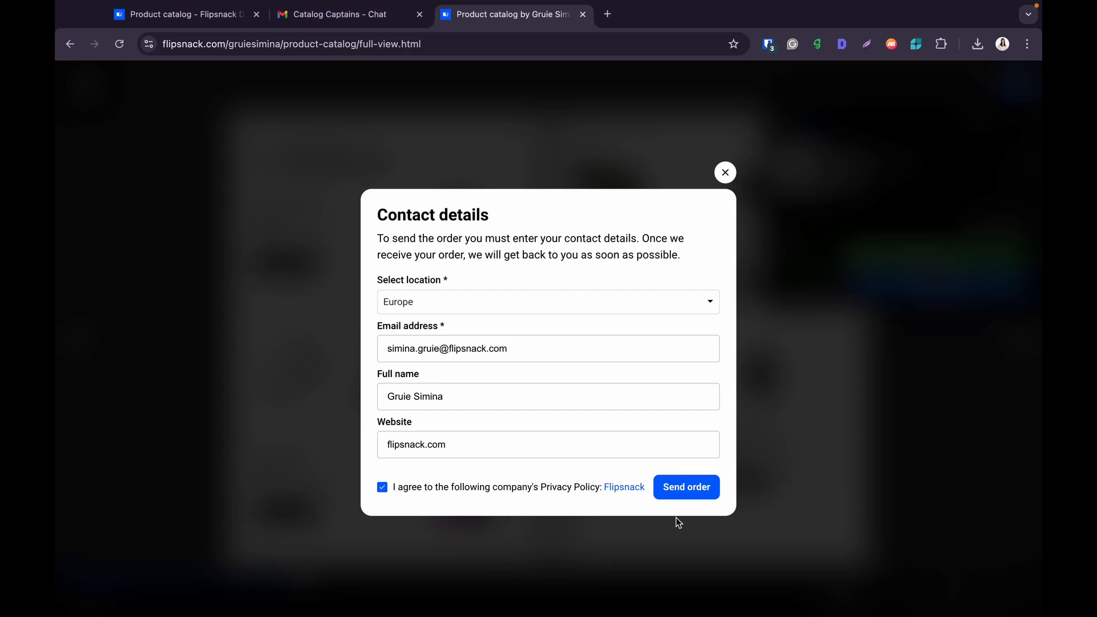
click(688, 489)
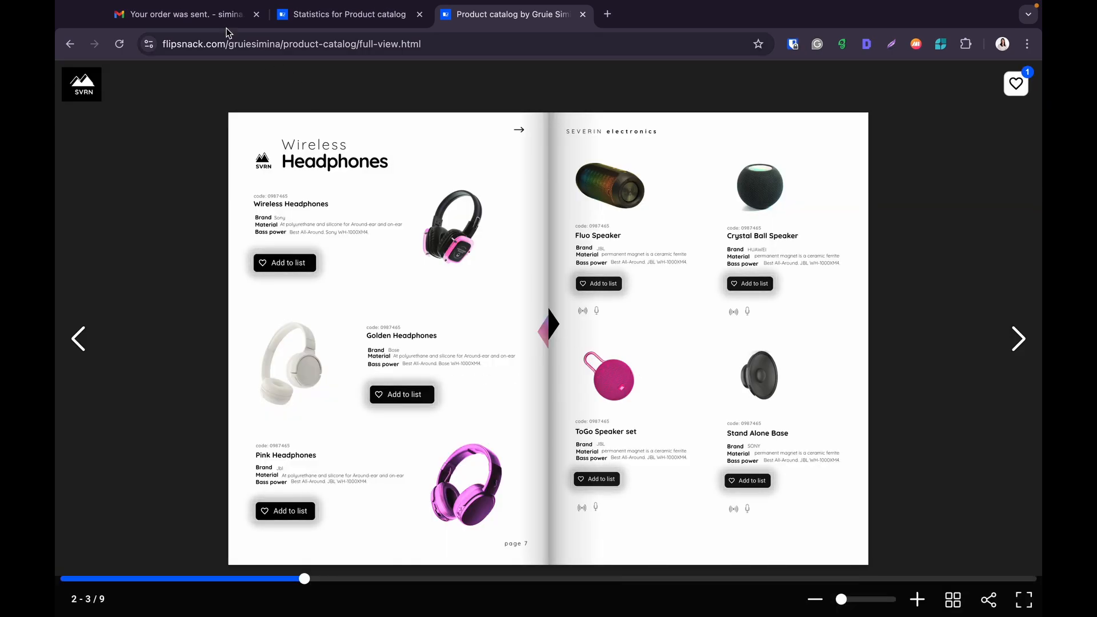
click(182, 14)
- Preview the CSV order file attached to the Gmail order email
scroll(612, 473, down, 5)
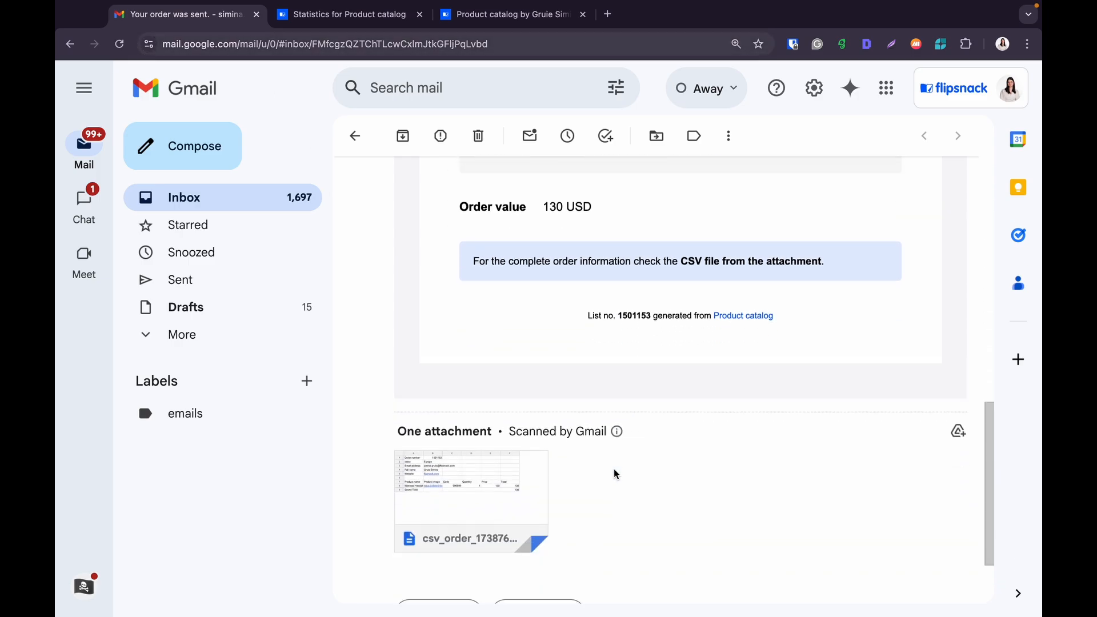
scroll(615, 473, down, 2)
click(471, 387)
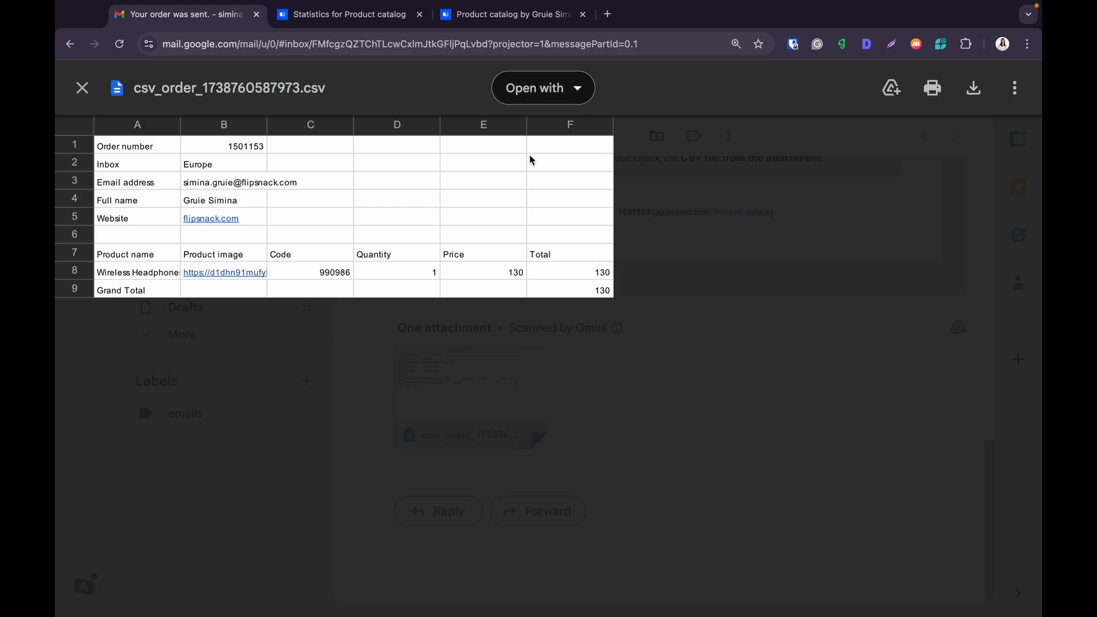
click(349, 14)
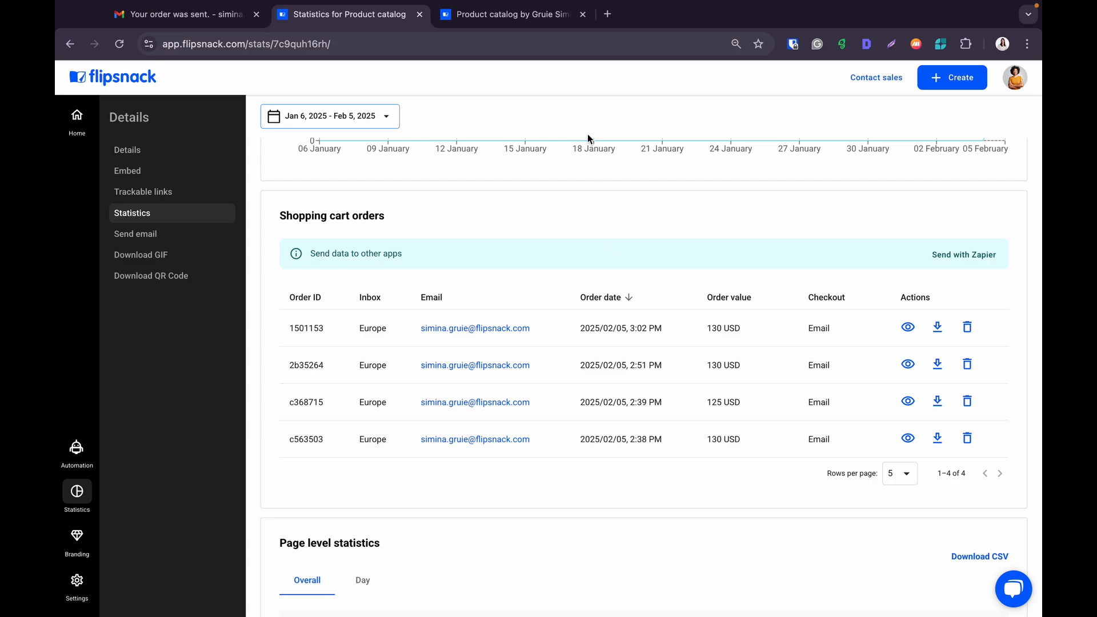
- After checking the 130 USD Europe order in Shopping cart orders, go back to the published catalog
click(521, 22)
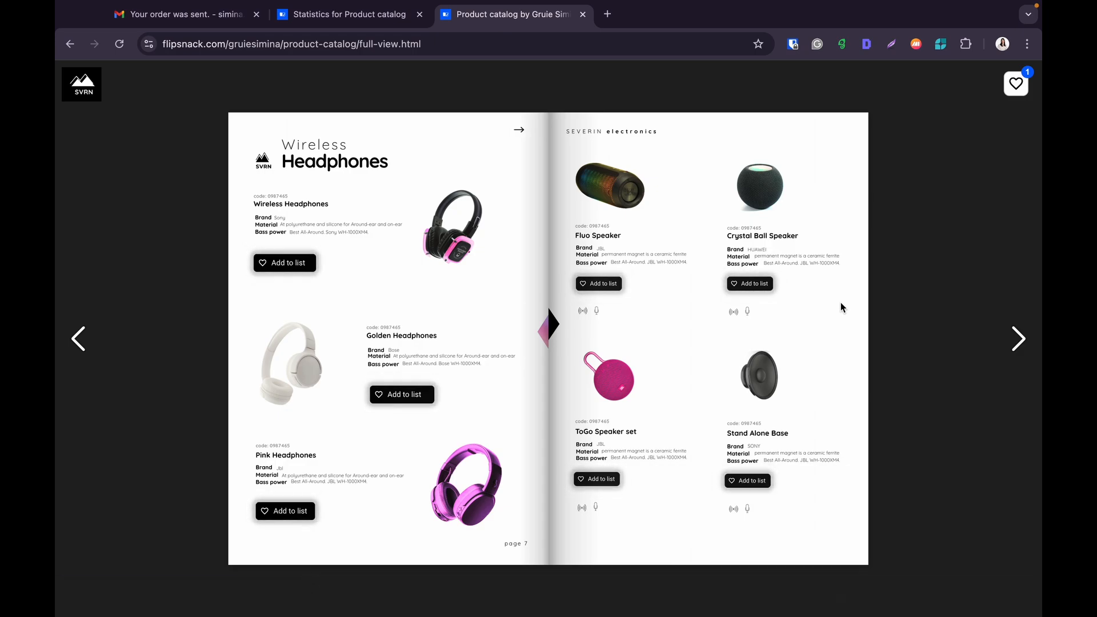
- Check out the Portable Speaker 01 via WhatsApp, producing a prefilled 125 USD order message
click(1016, 85)
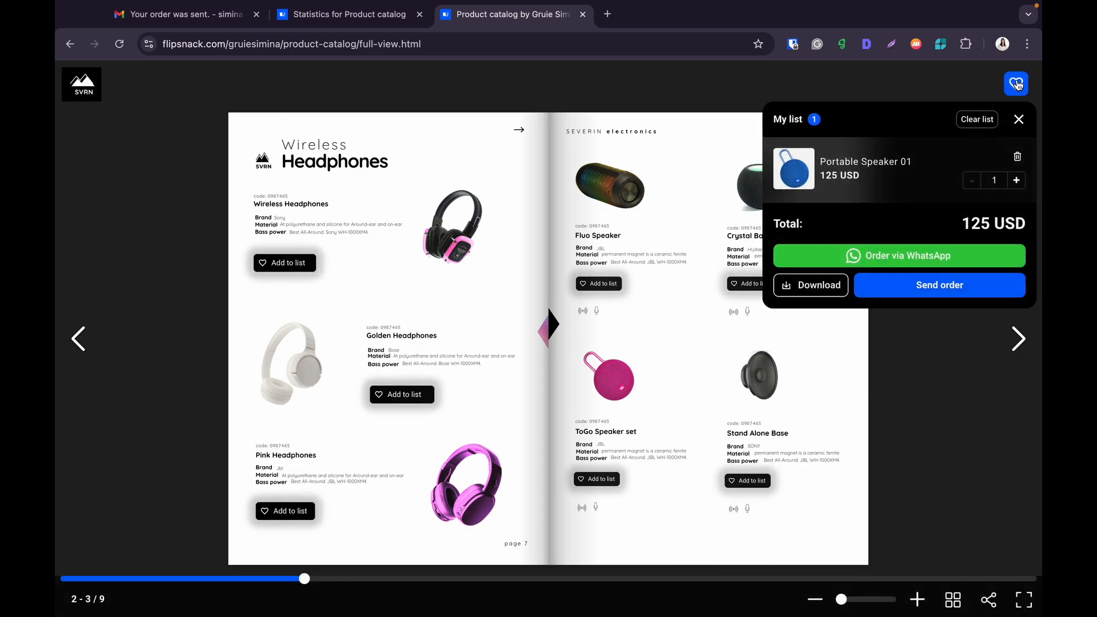
click(932, 255)
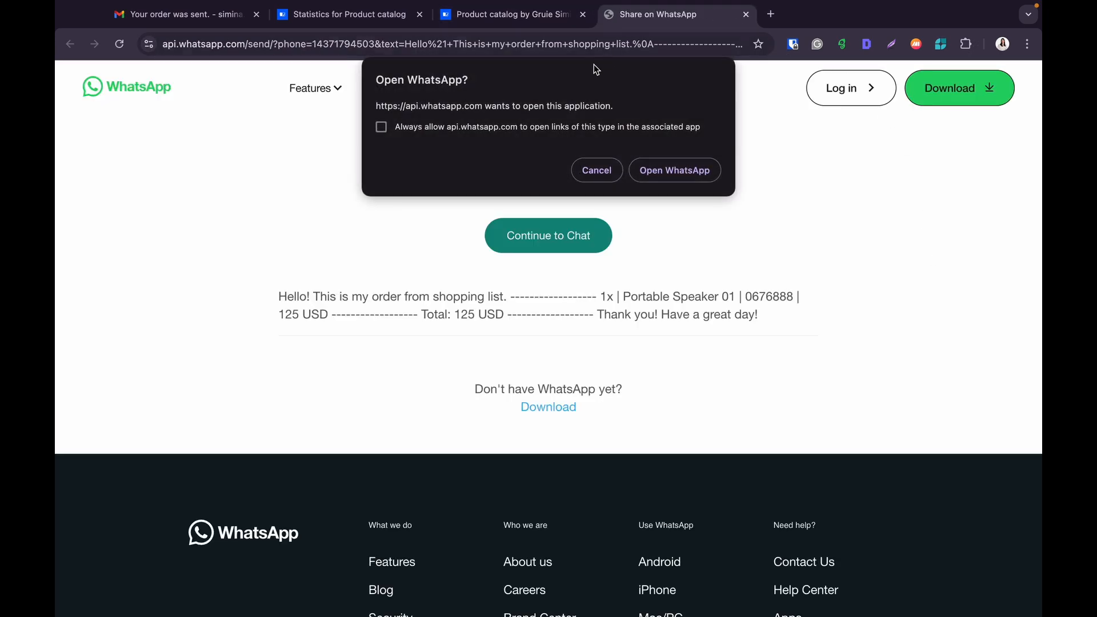
click(607, 166)
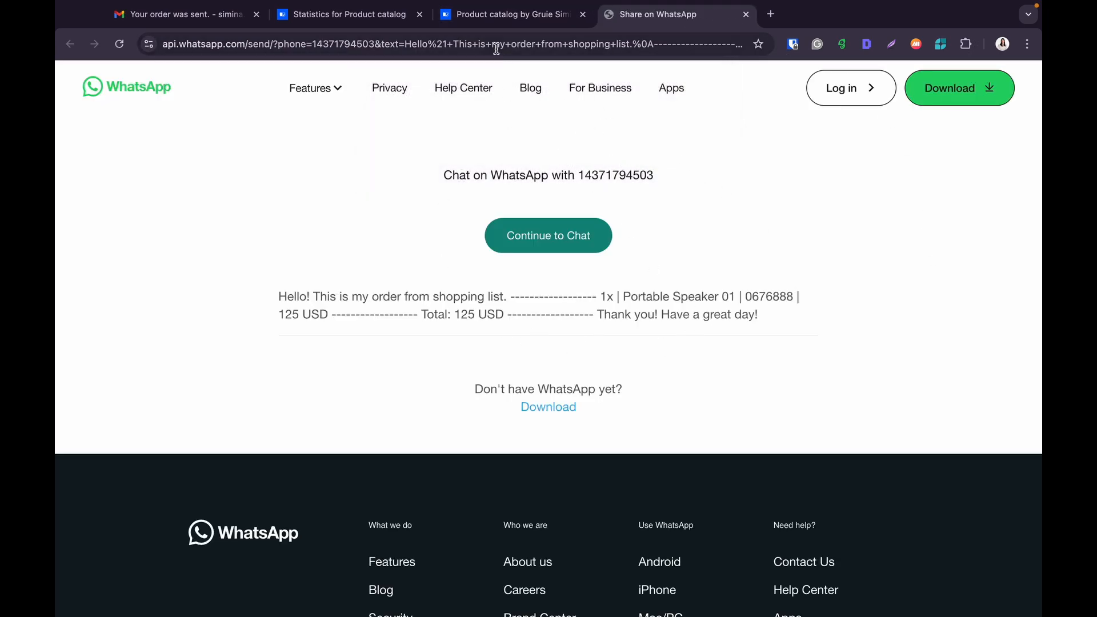
click(483, 19)
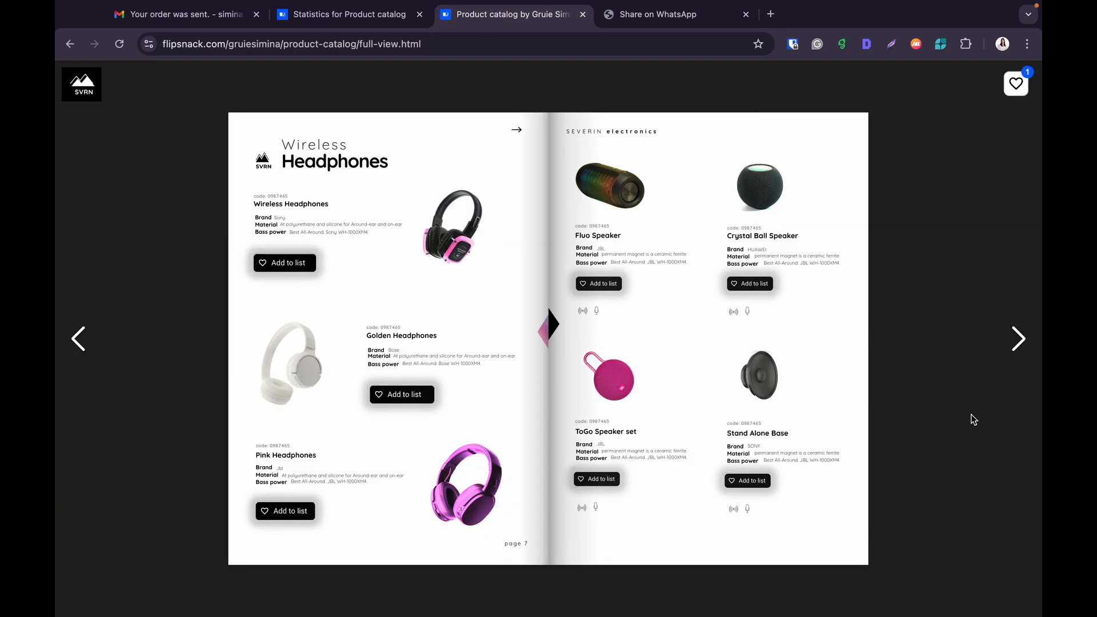
click(753, 479)
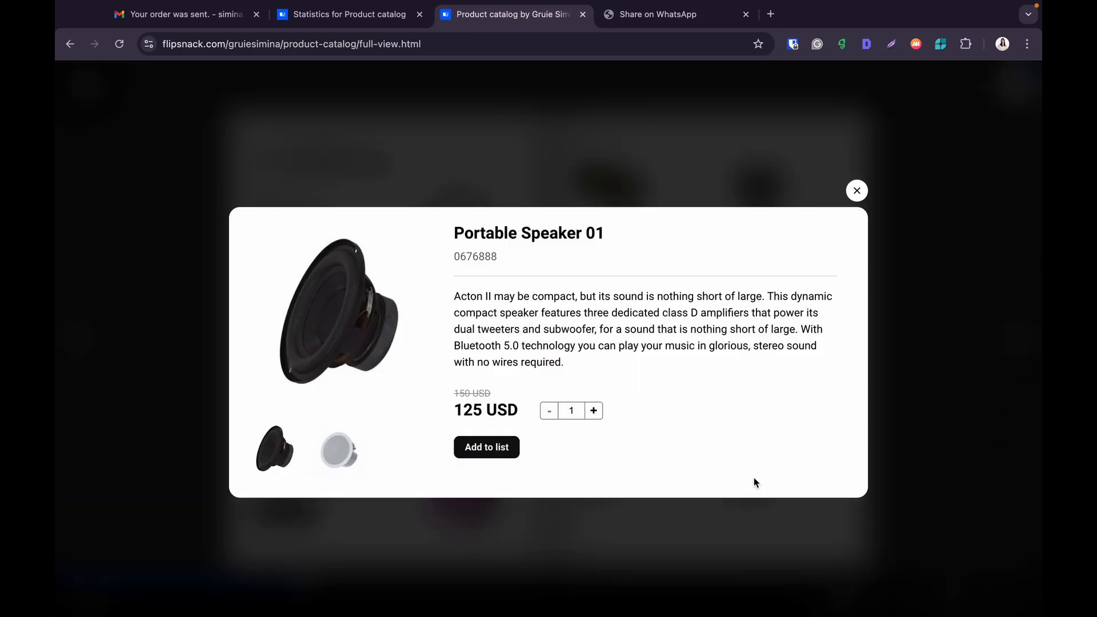
click(857, 192)
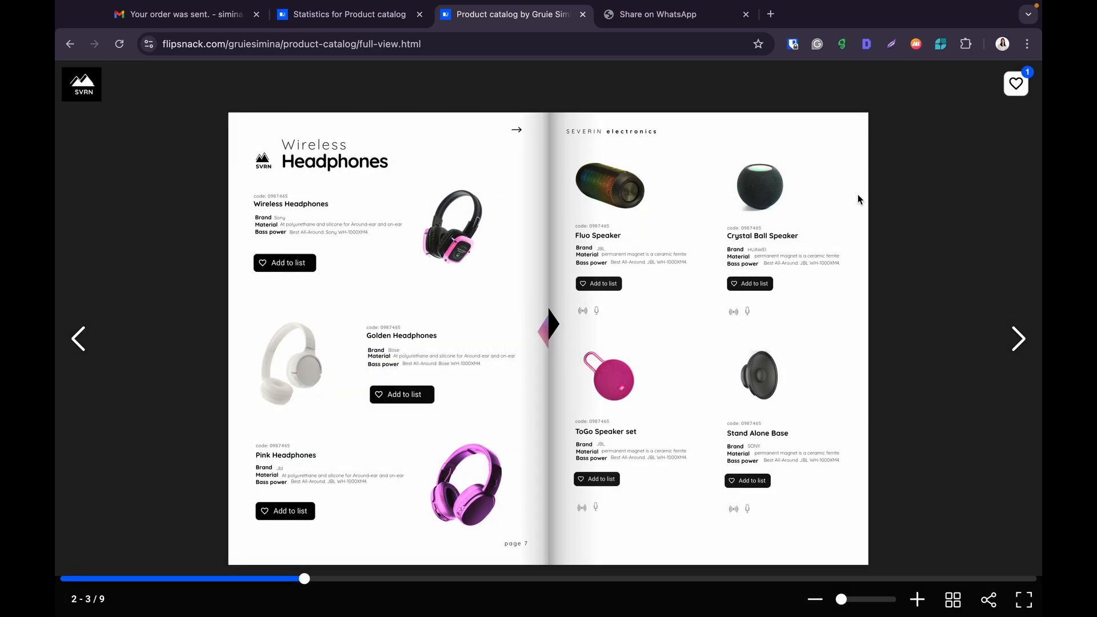